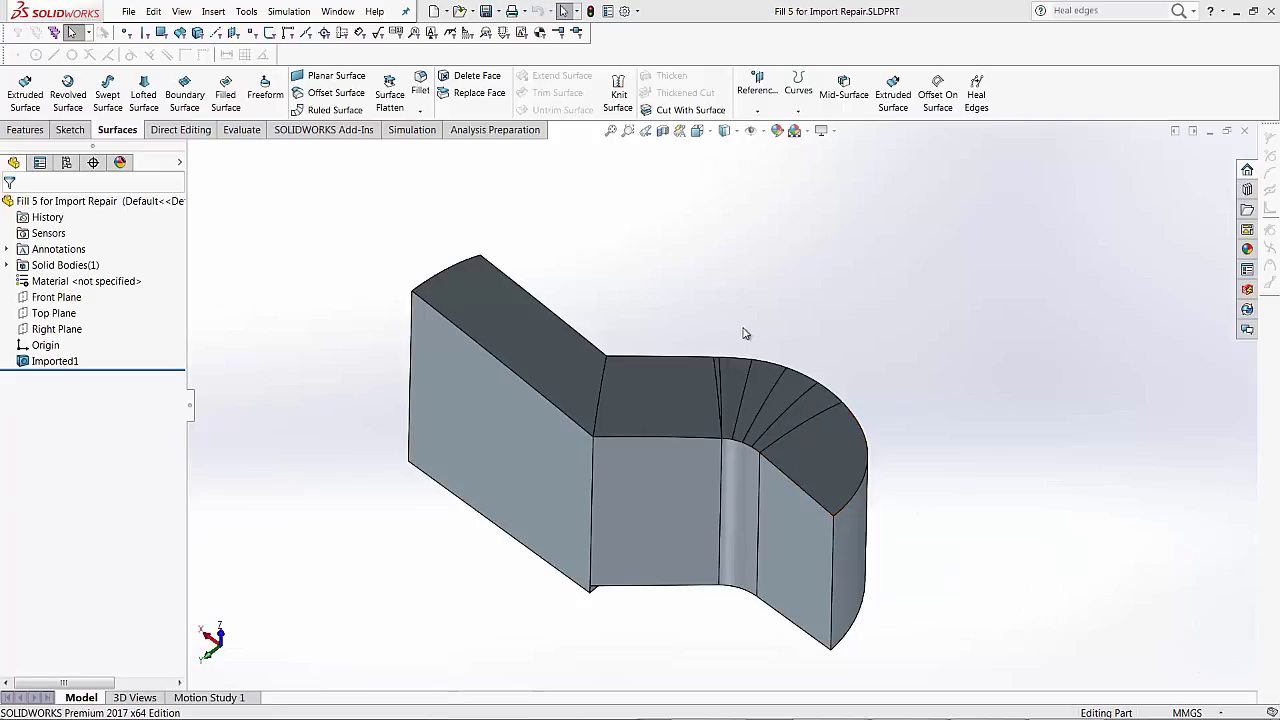
Examine the narrow sliver faces along the curved part of the imported body's top surface.
middle_drag(745, 333, 746, 297)
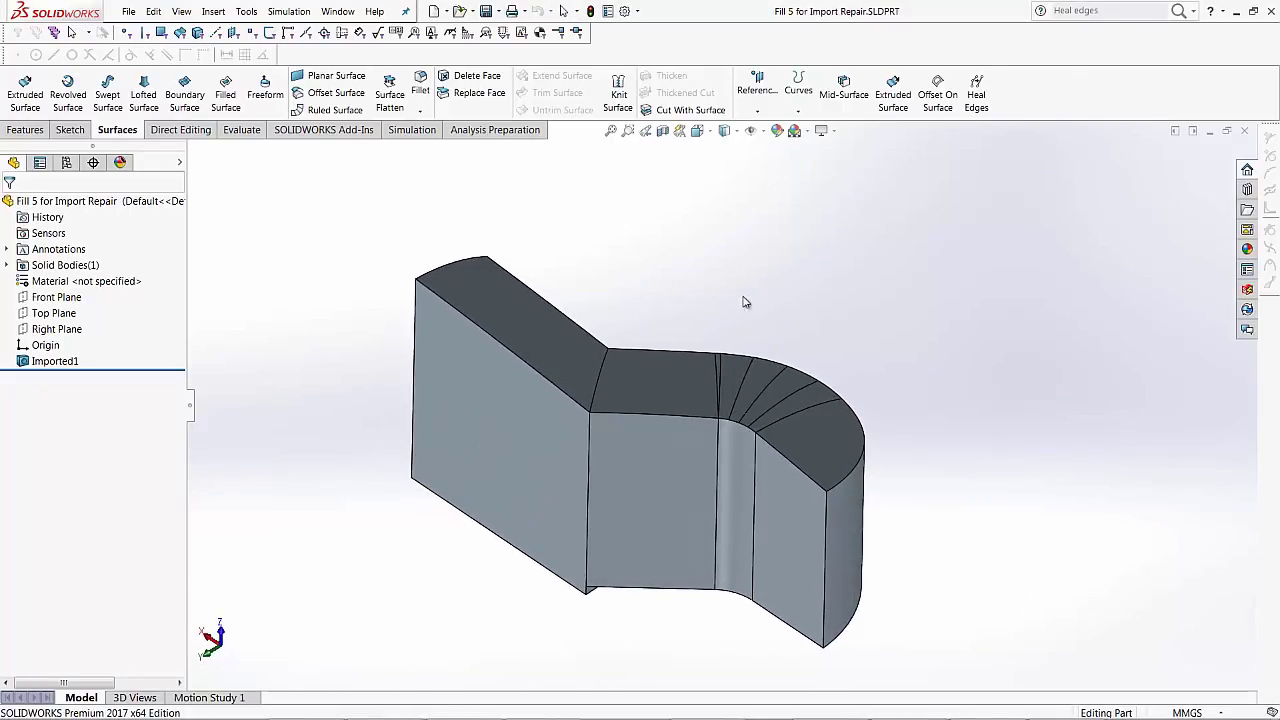
scroll(740, 330, down, 5)
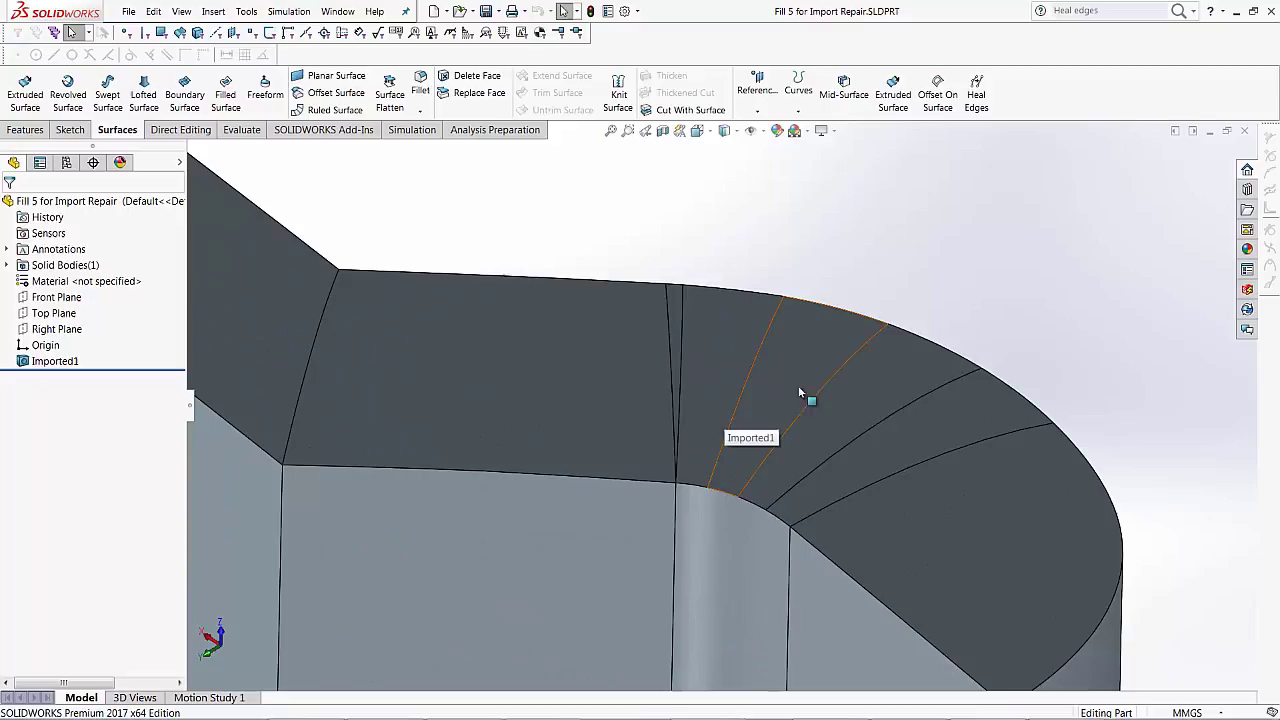
click(673, 332)
click(716, 343)
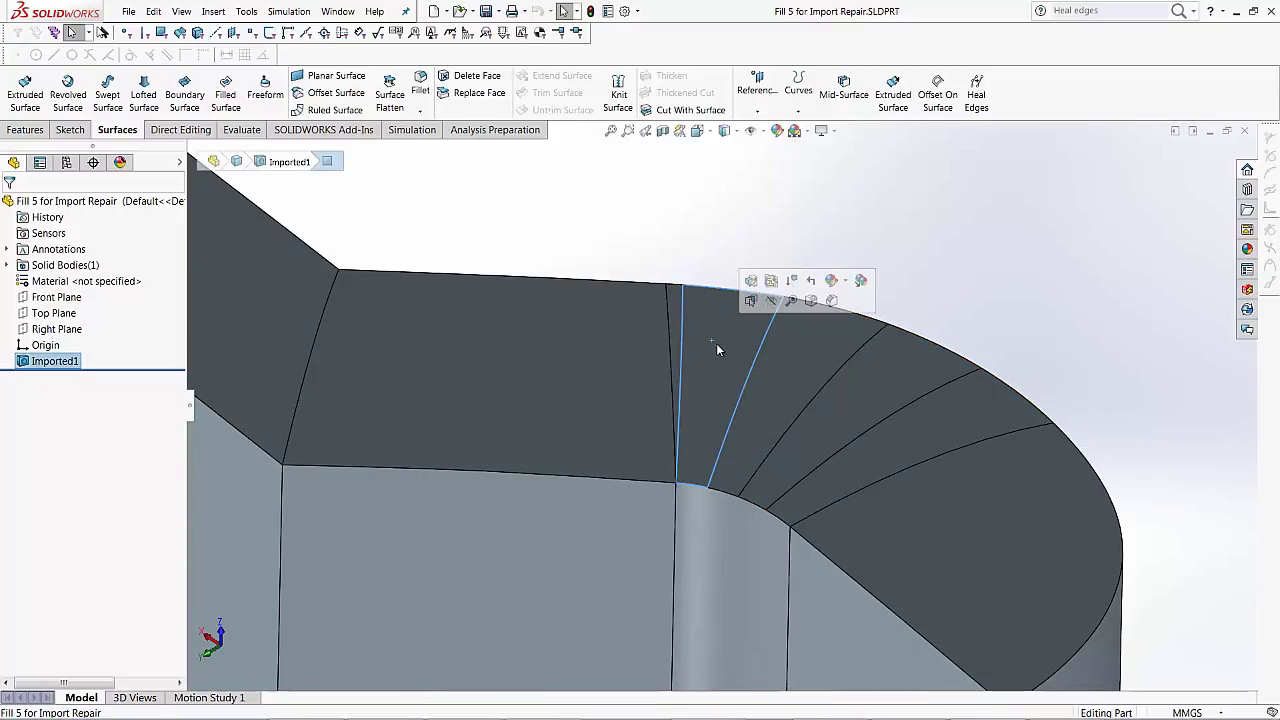
click(808, 370)
click(868, 390)
click(917, 430)
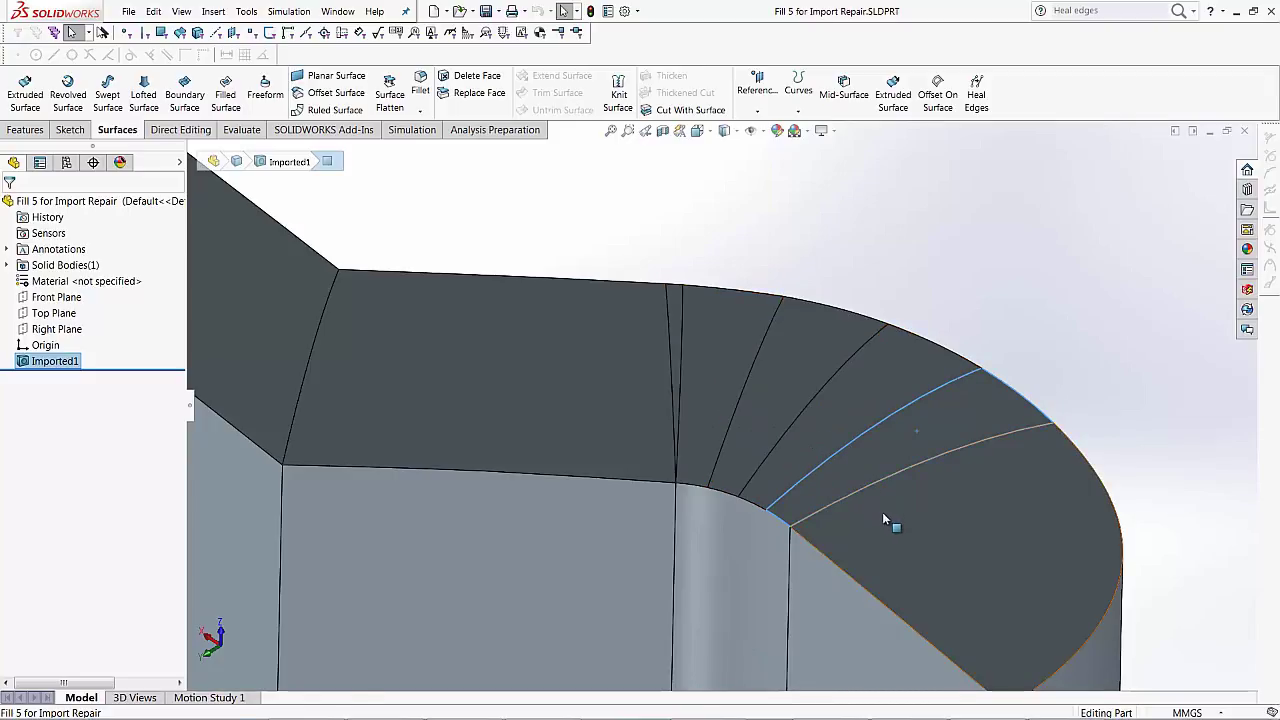
scroll(880, 505, up, 2)
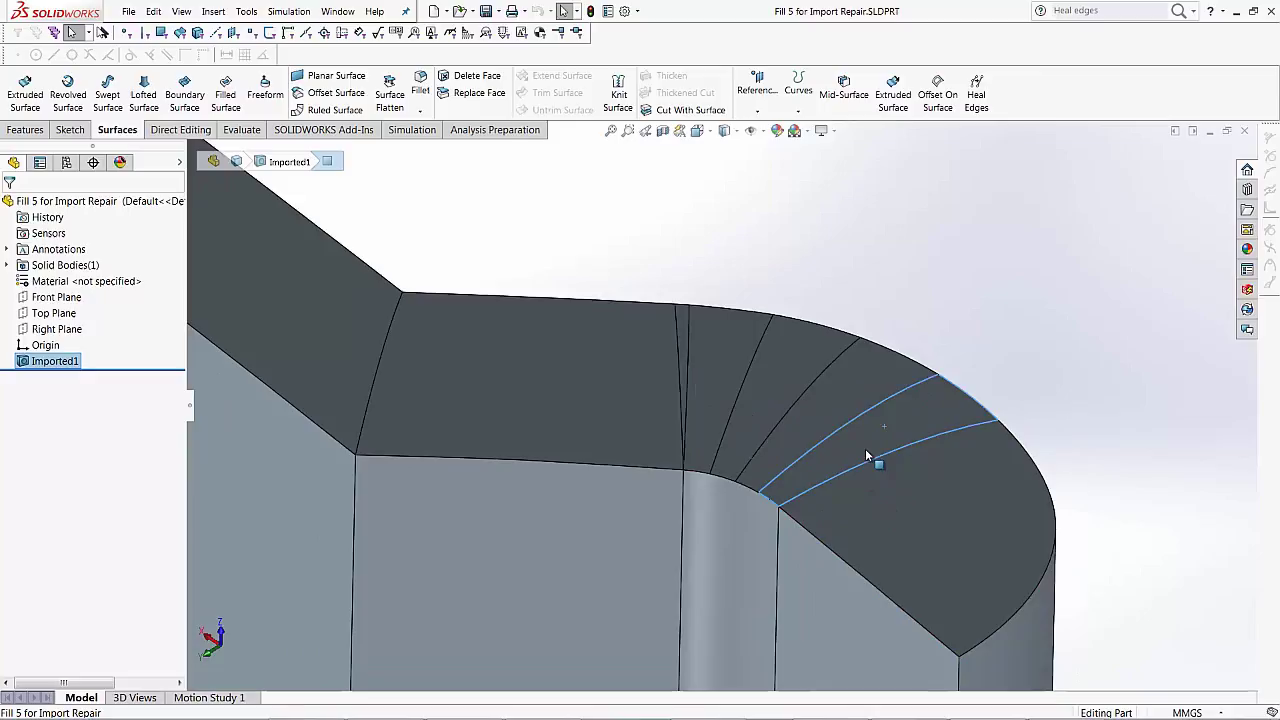
click(785, 285)
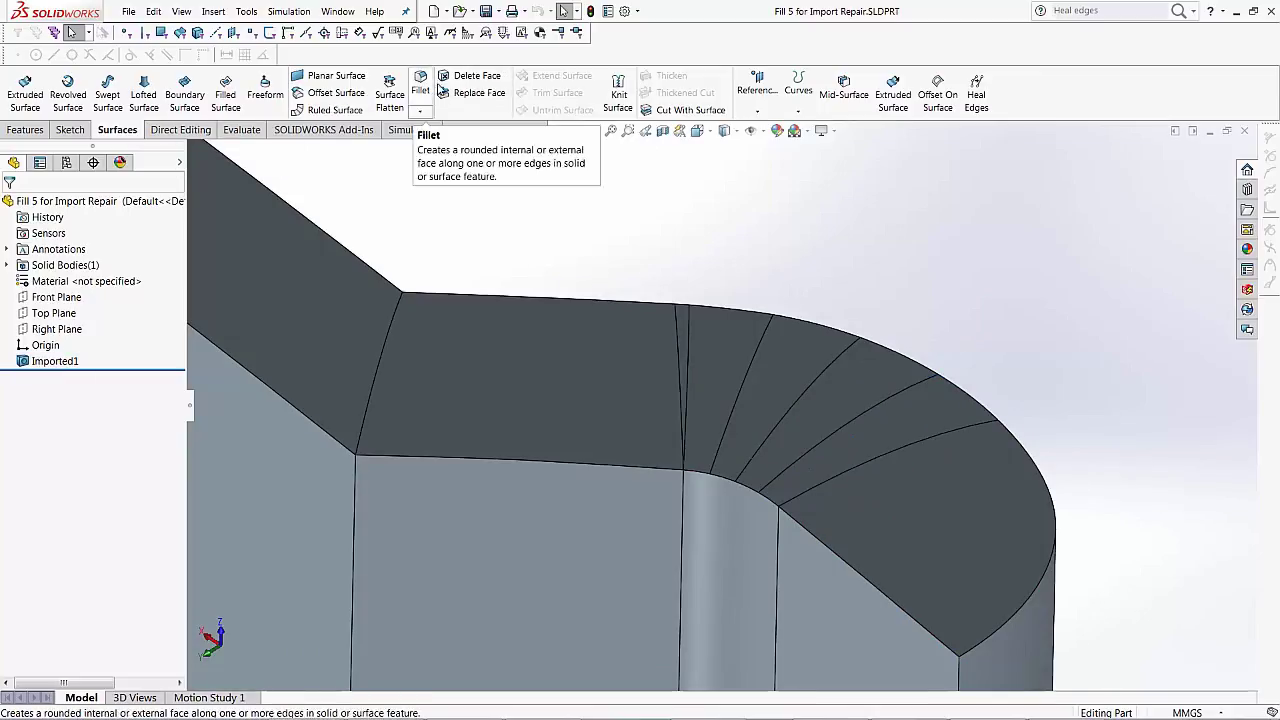
Start Delete Face and select the five adjacent sliver faces on the curved part of the top surface.
click(470, 77)
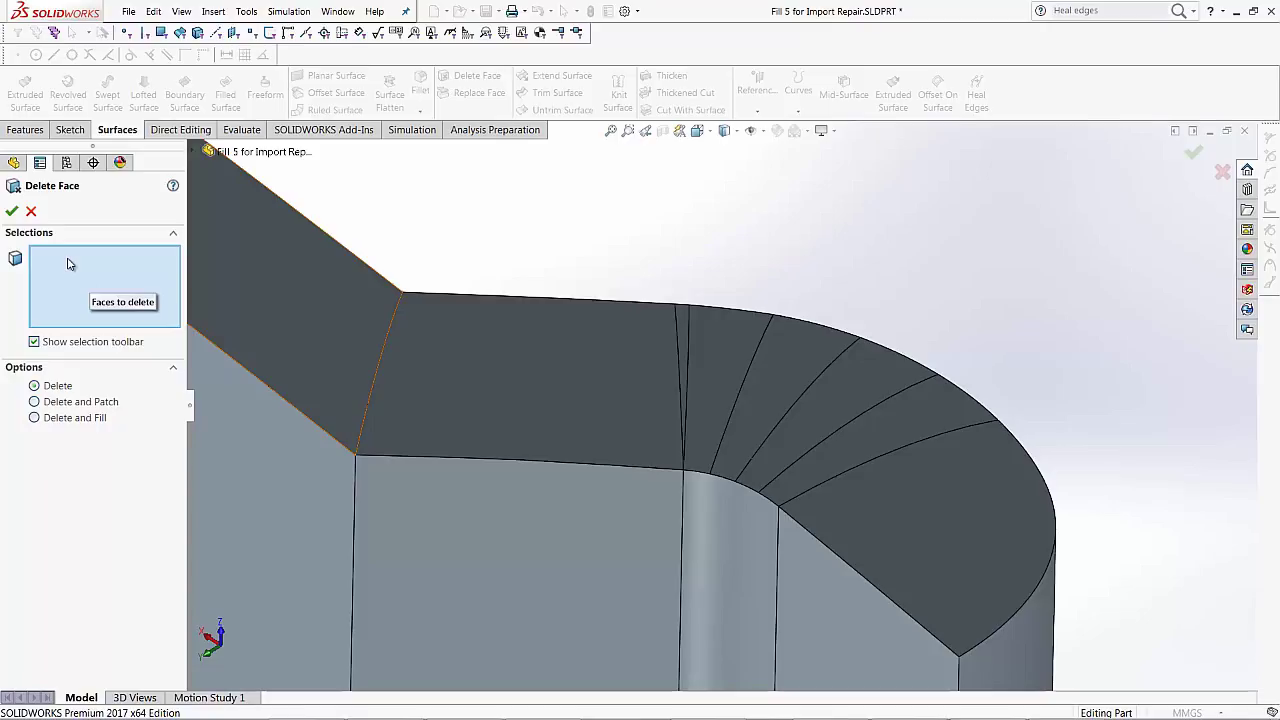
scroll(720, 330, down, 3)
click(686, 333)
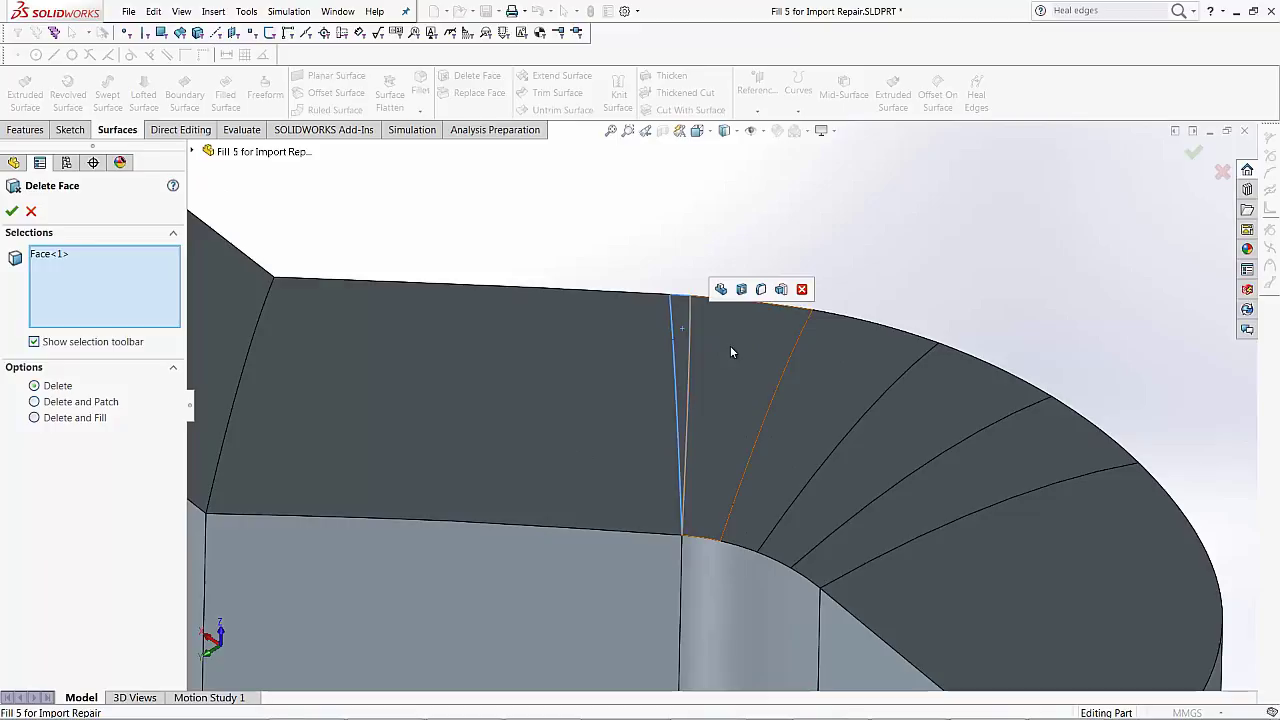
click(733, 345)
click(849, 375)
click(930, 420)
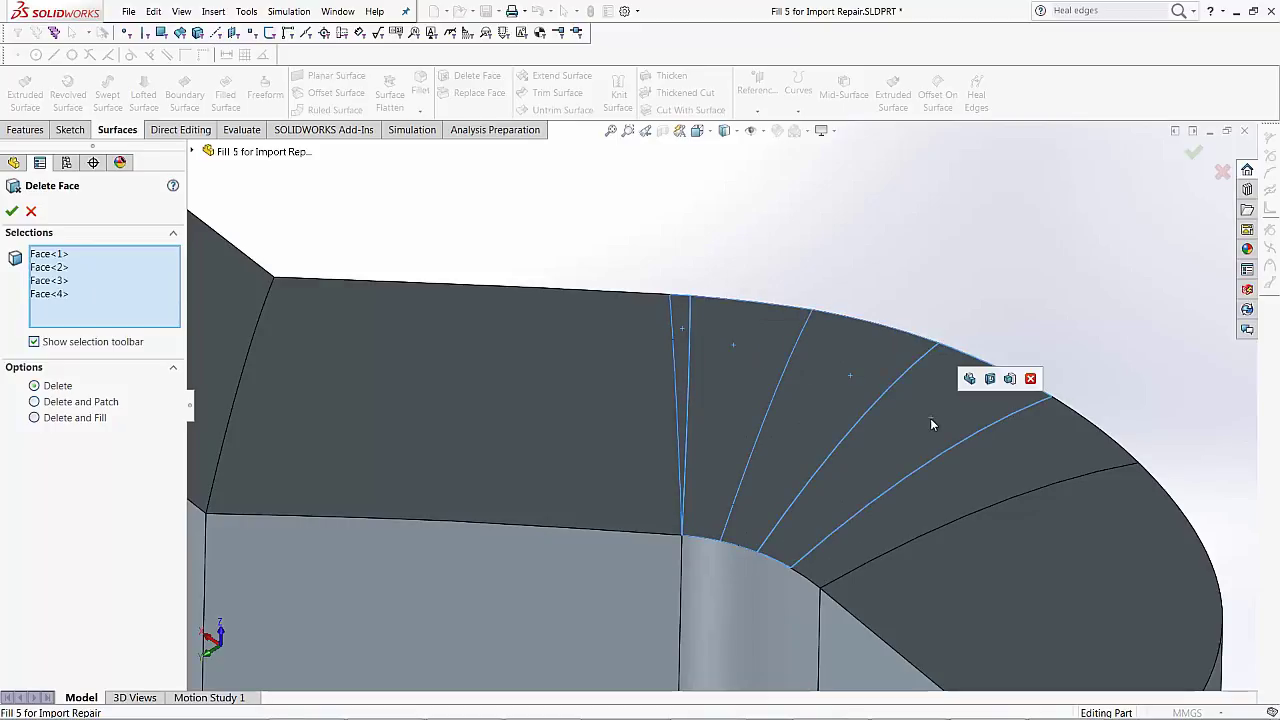
click(972, 465)
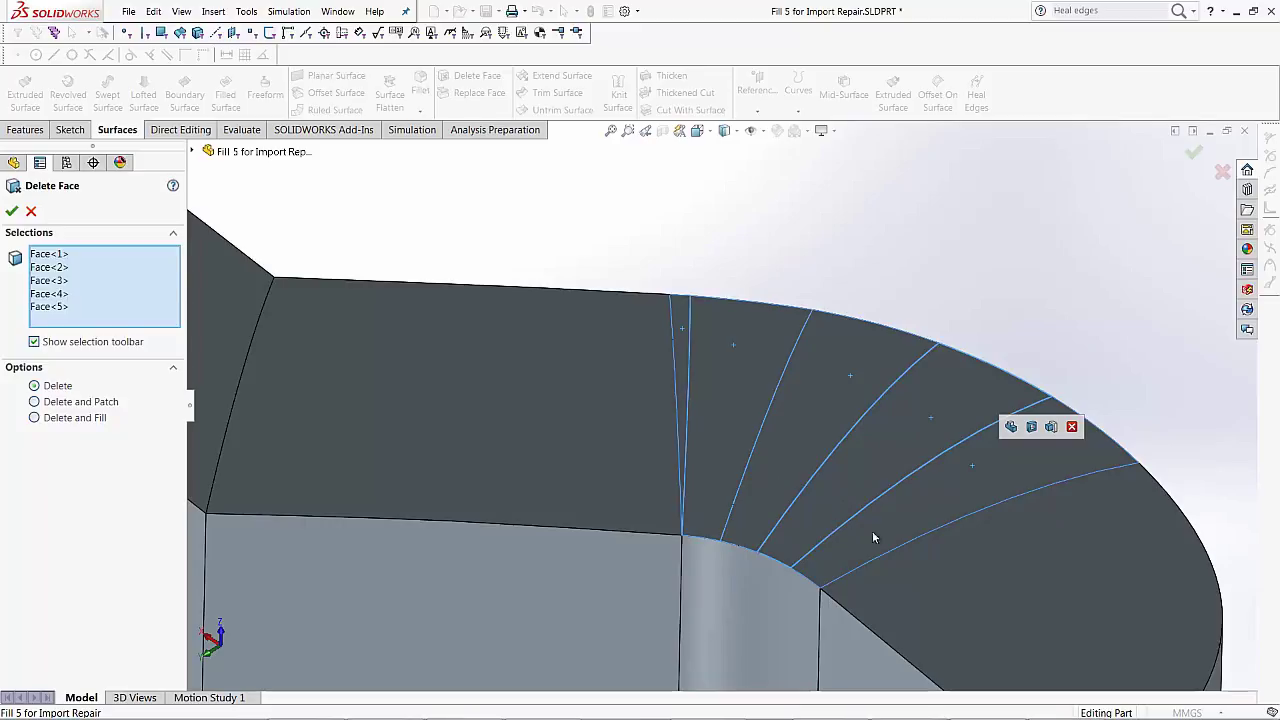
scroll(888, 534, up, 3)
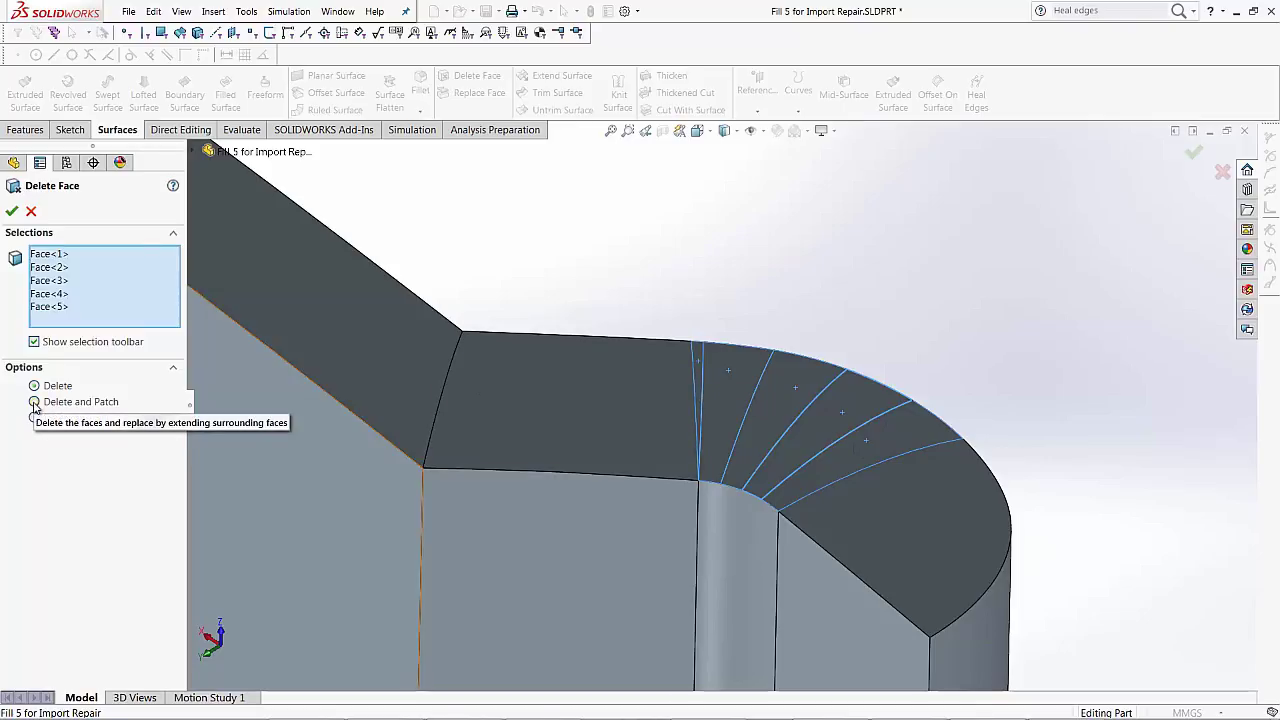
Try the Delete and Patch option for the five faces and inspect its preview along the curved outer edge.
click(35, 403)
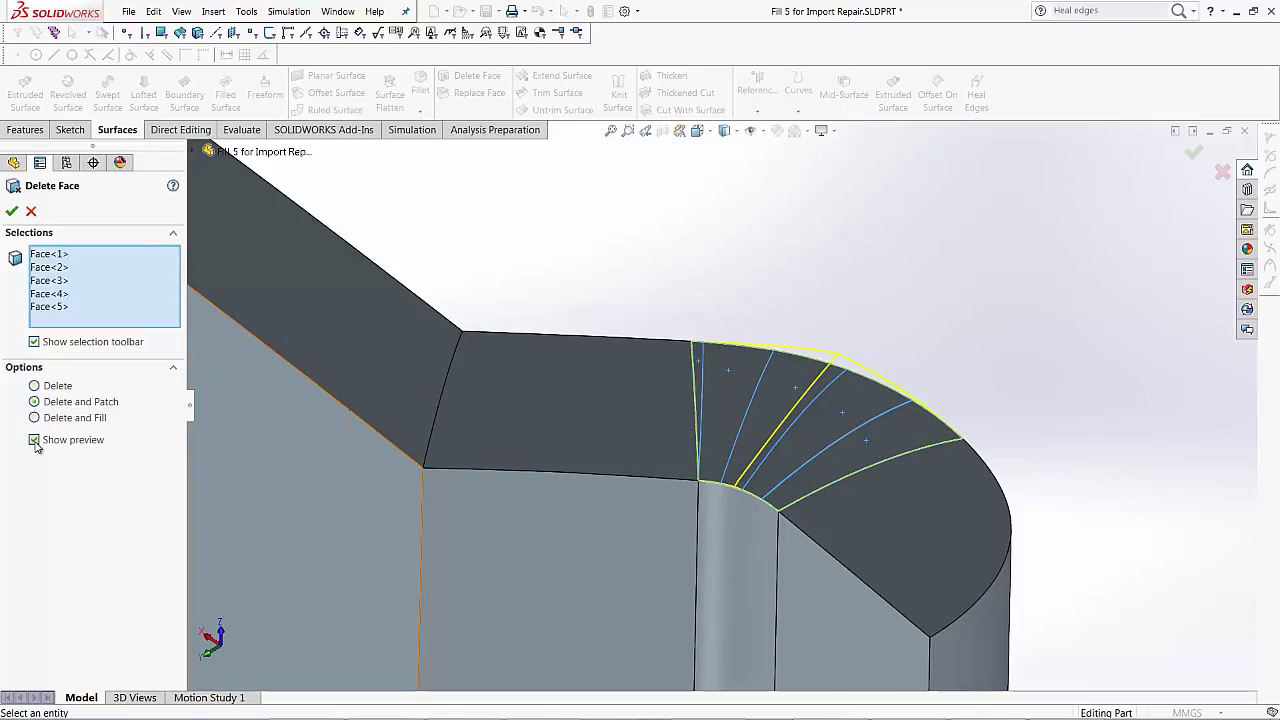
middle_drag(634, 571, 751, 466)
scroll(742, 425, down, 3)
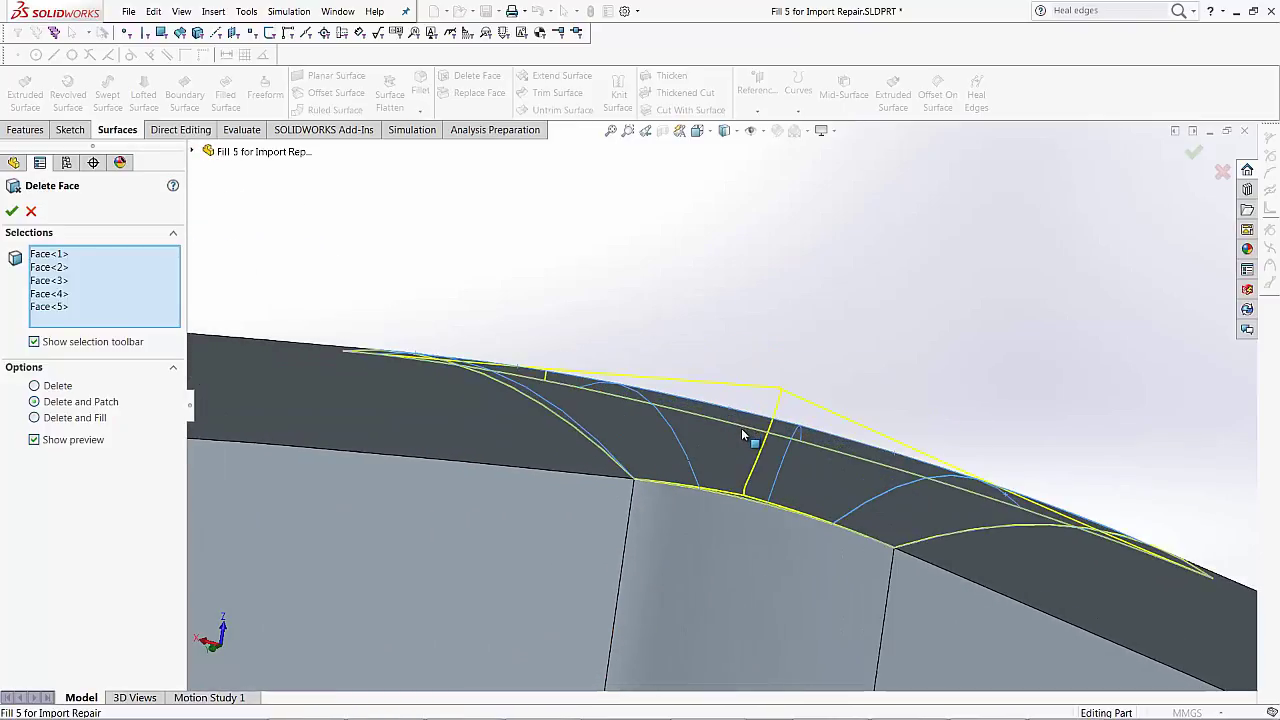
scroll(741, 428, down, 2)
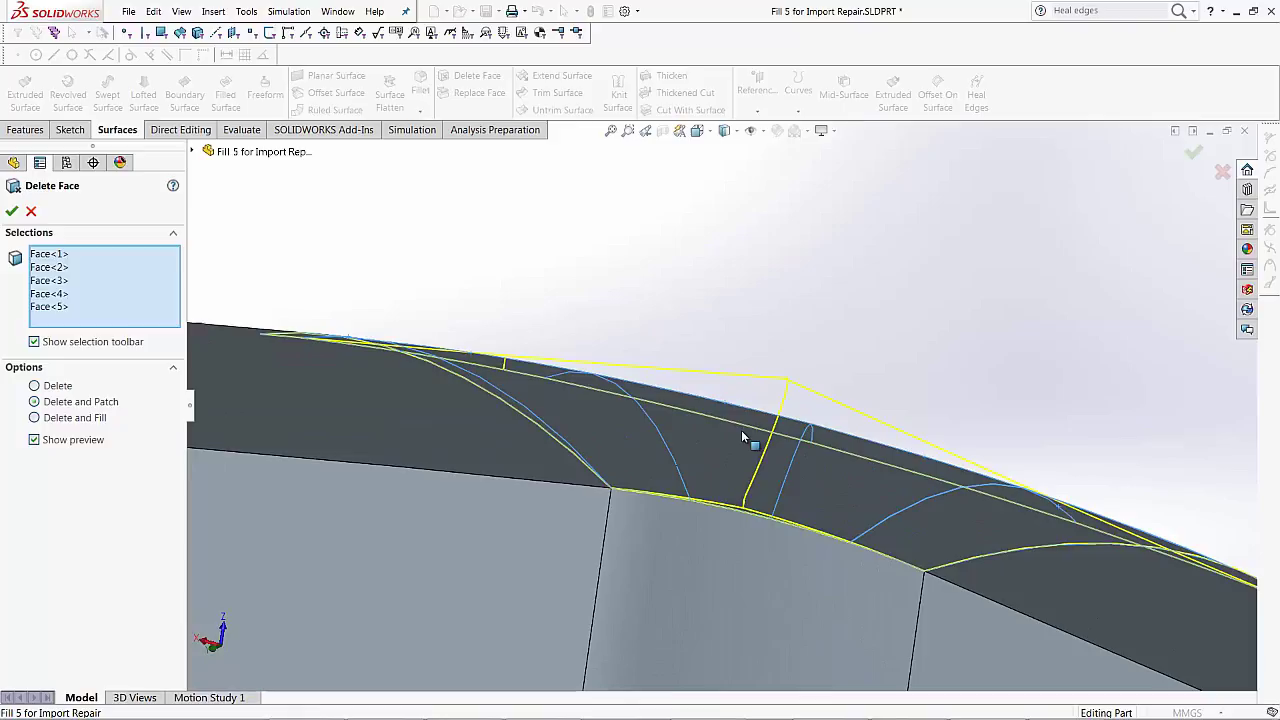
middle_drag(743, 431, 754, 365)
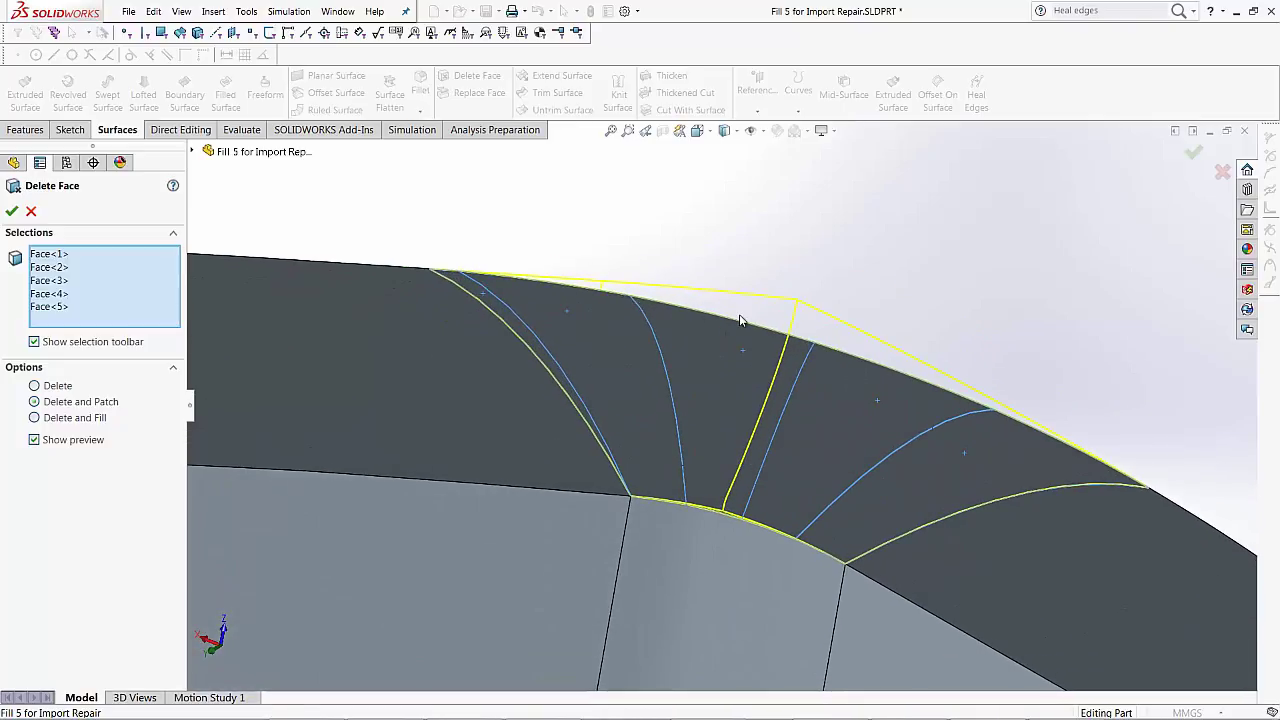
scroll(803, 340, down, 3)
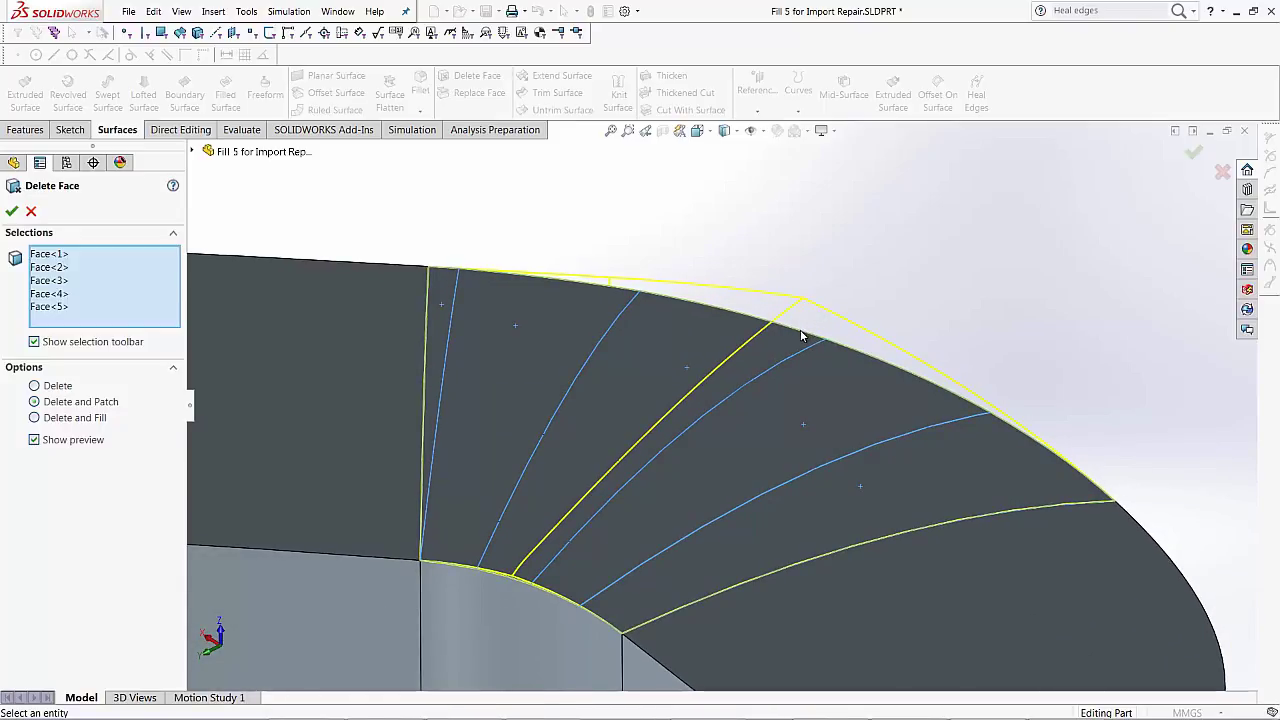
scroll(805, 398, up, 1)
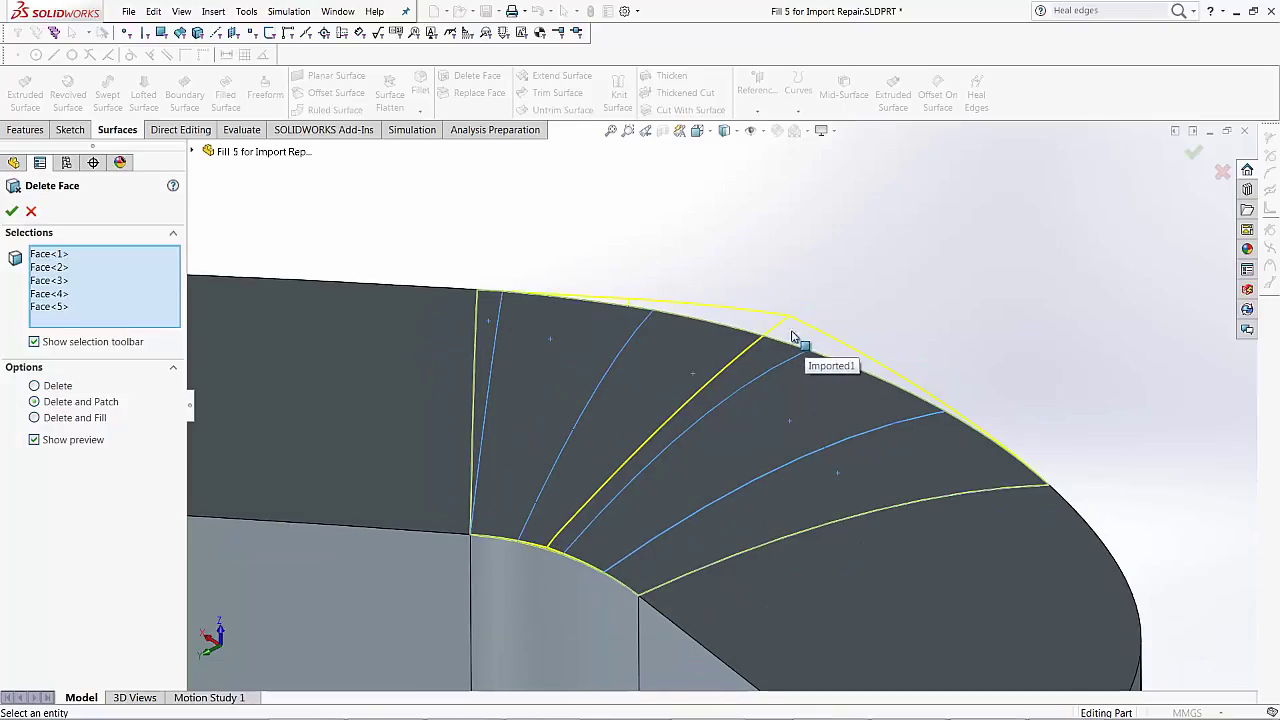
scroll(563, 461, up, 3)
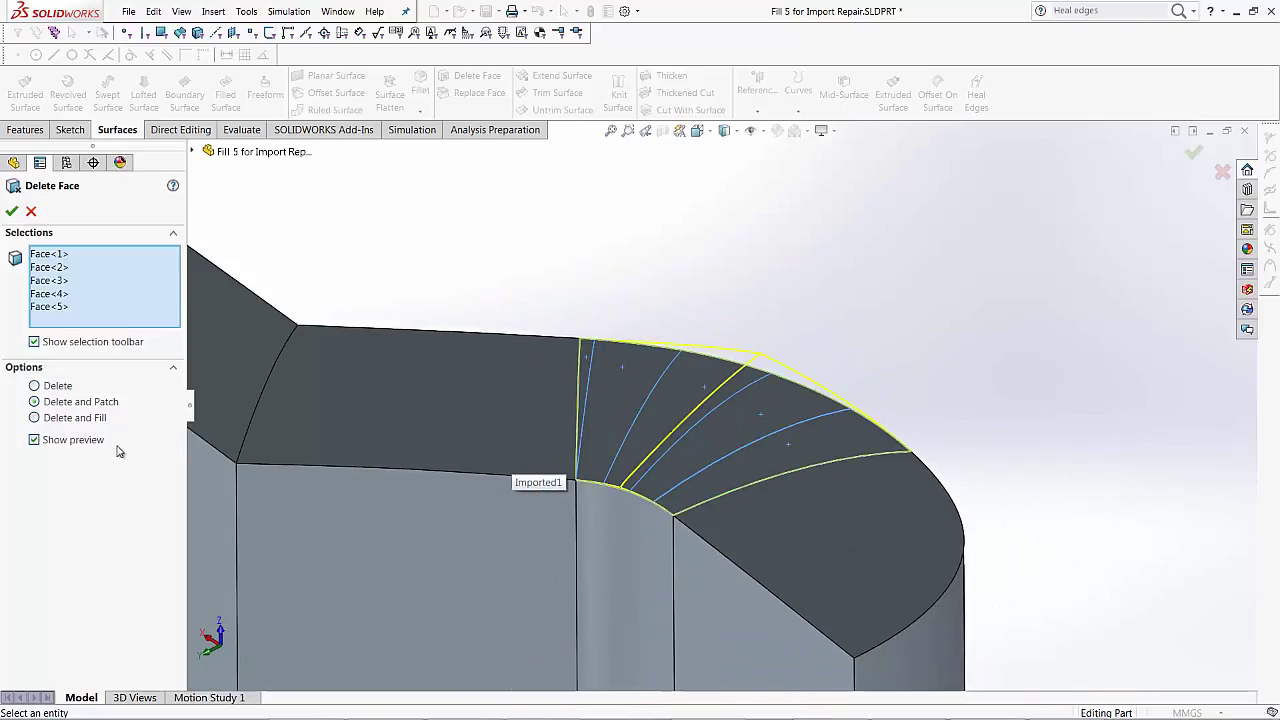
Delete the five sliver faces using Delete and Fill with Tangent fill, and inspect the resulting top surface.
click(35, 418)
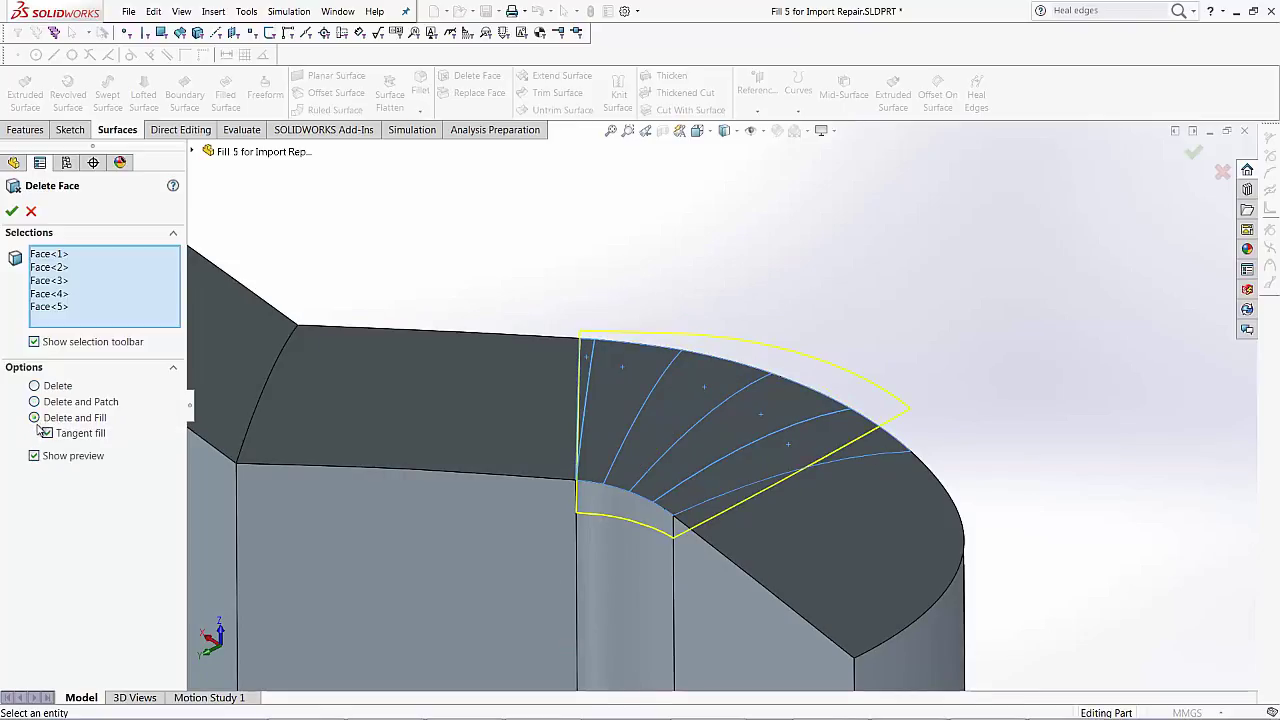
middle_drag(481, 508, 462, 478)
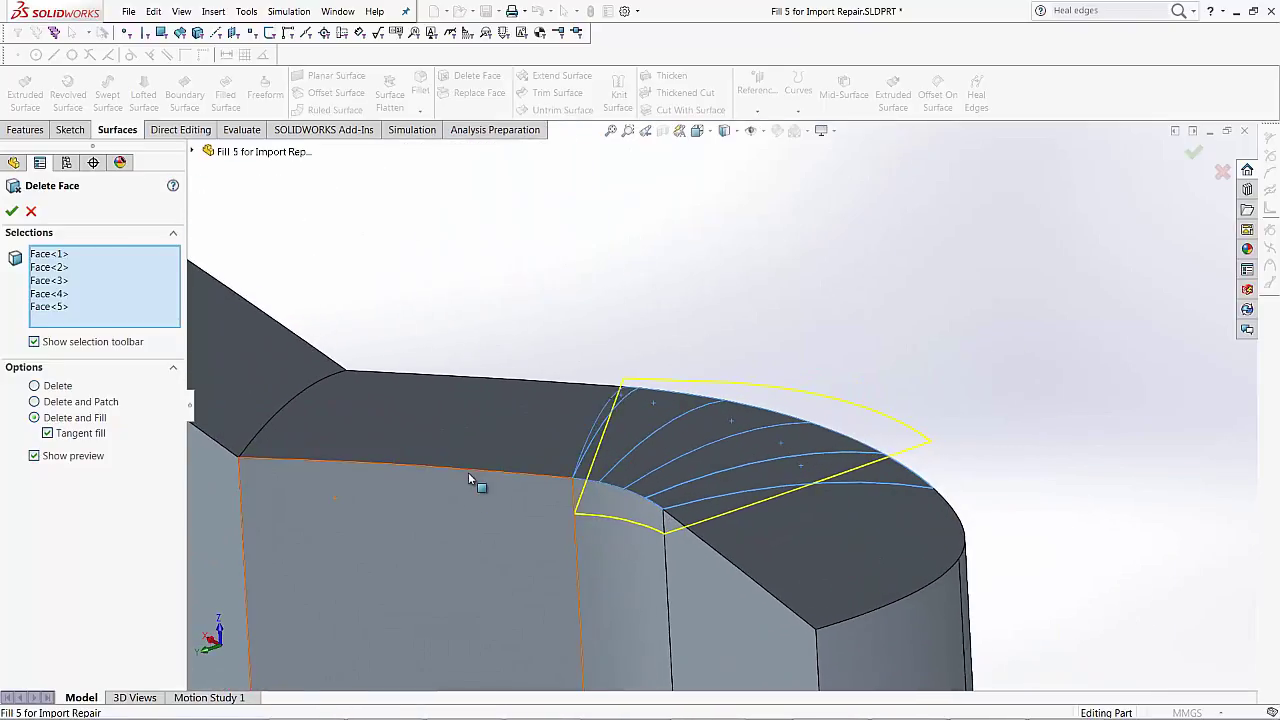
click(12, 213)
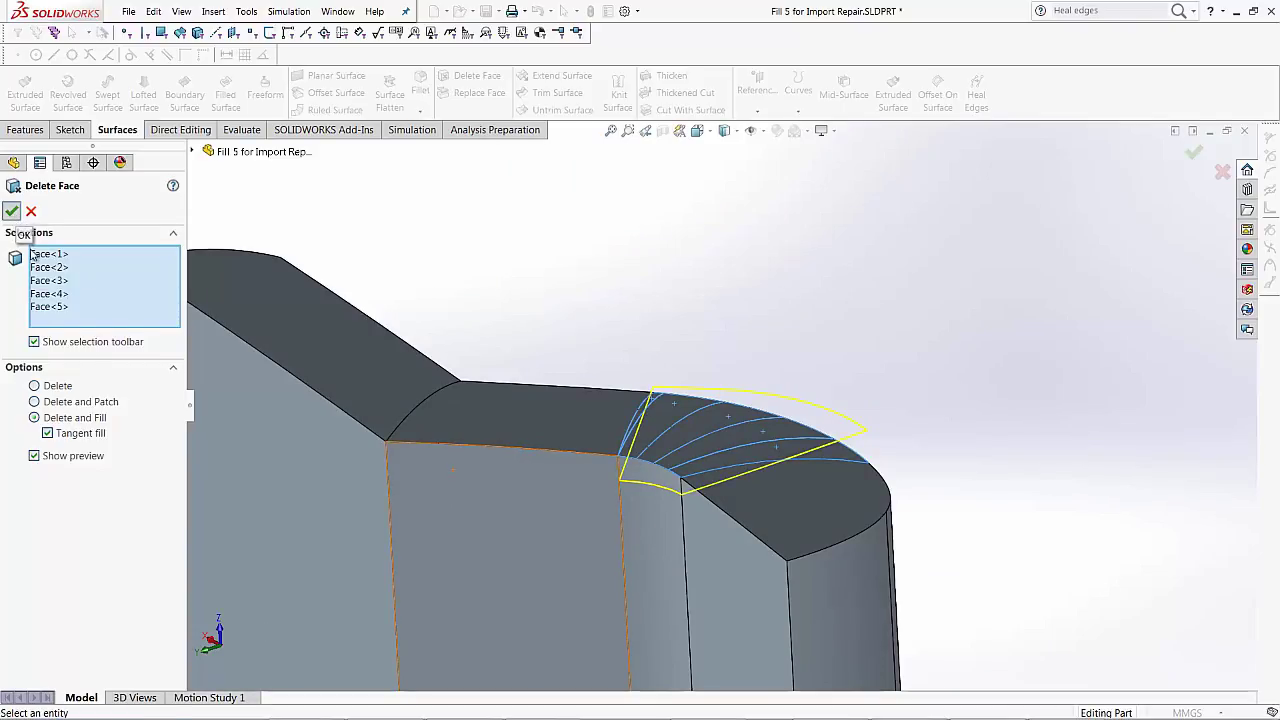
middle_drag(562, 442, 615, 408)
scroll(620, 420, down, 6)
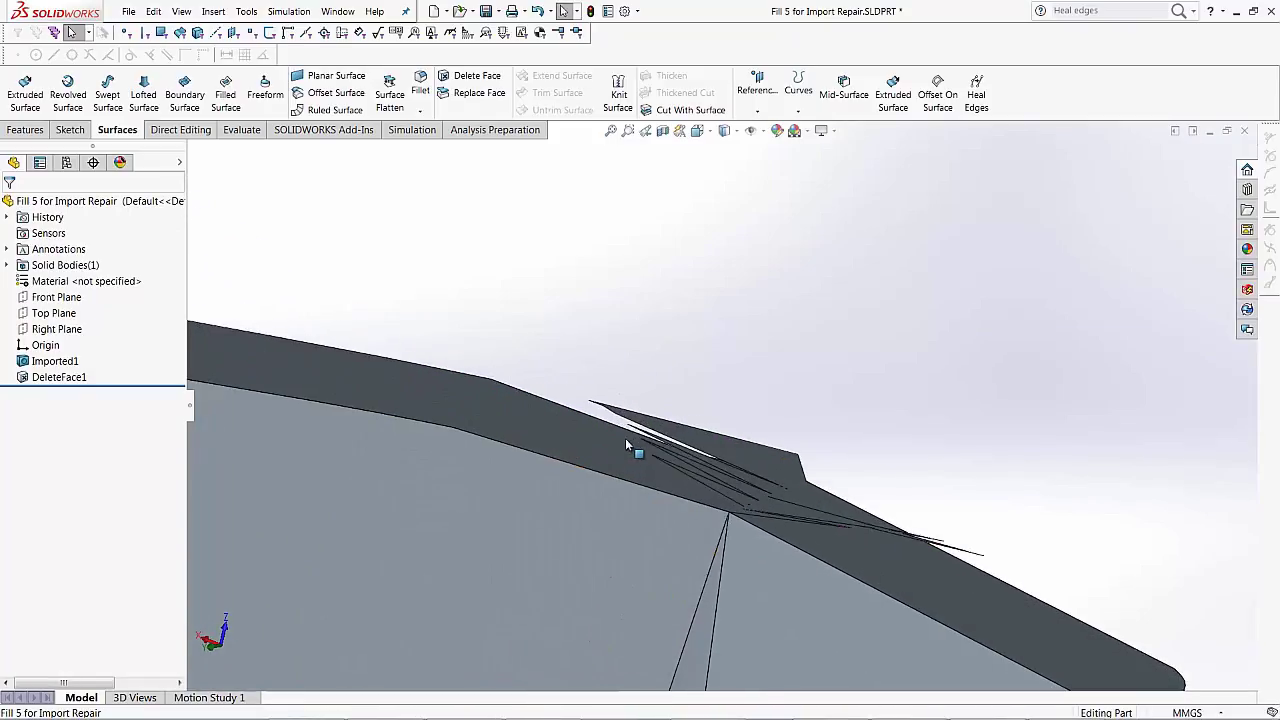
scroll(765, 484, up, 3)
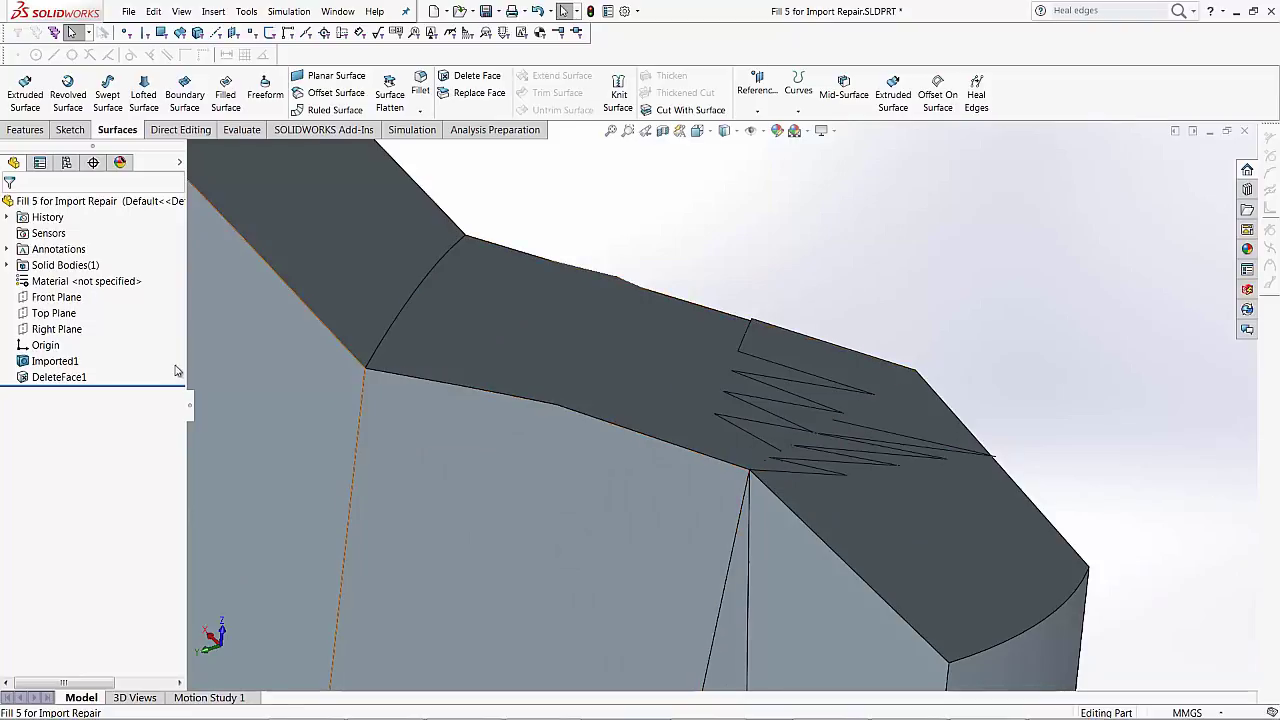
Edit the delete-face feature to use the plain Delete option, removing the five faces without replacement.
right_click(68, 378)
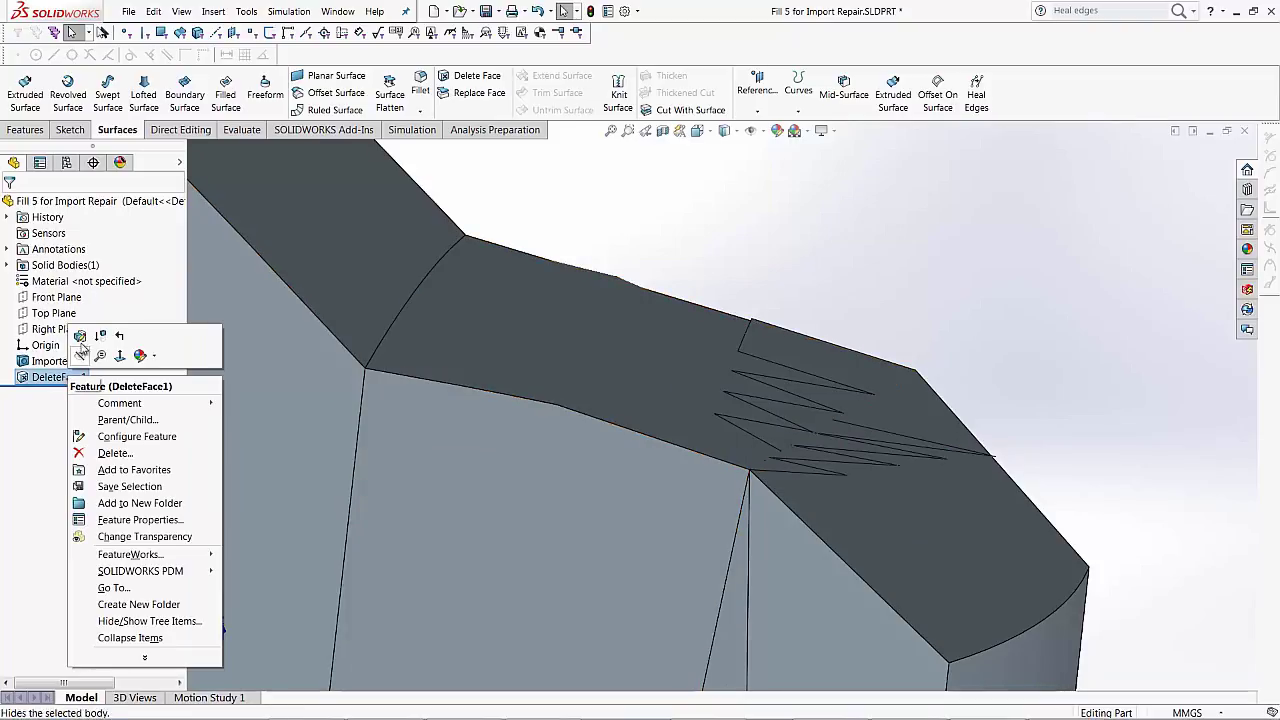
click(81, 337)
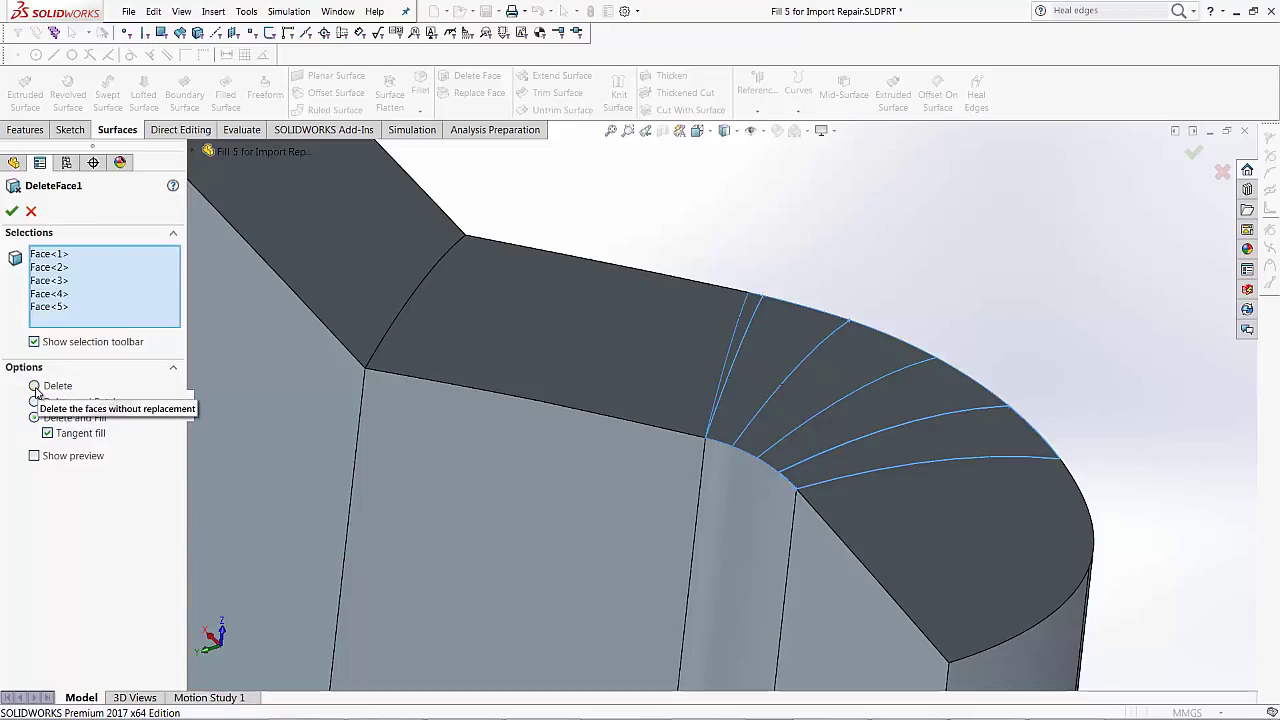
click(35, 387)
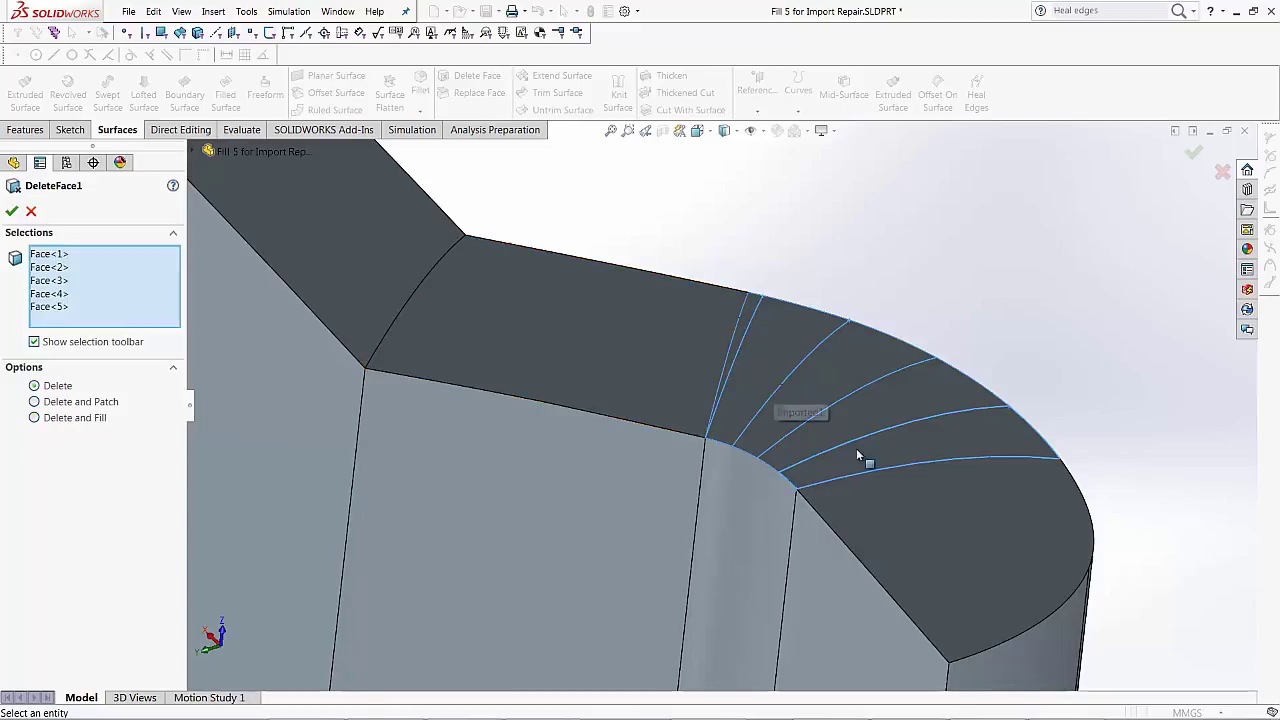
click(11, 211)
scroll(624, 456, up, 3)
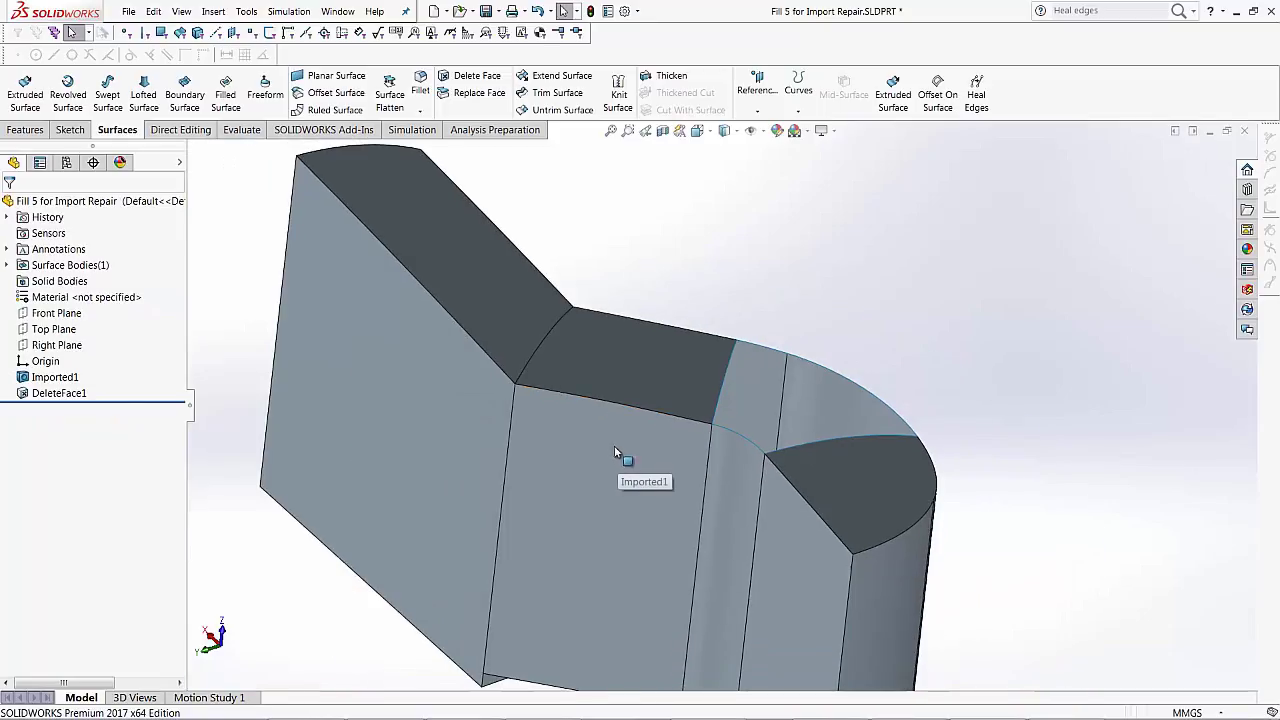
Examine the opening left by the deleted faces and its surrounding walls from several angles.
middle_drag(777, 417, 672, 377)
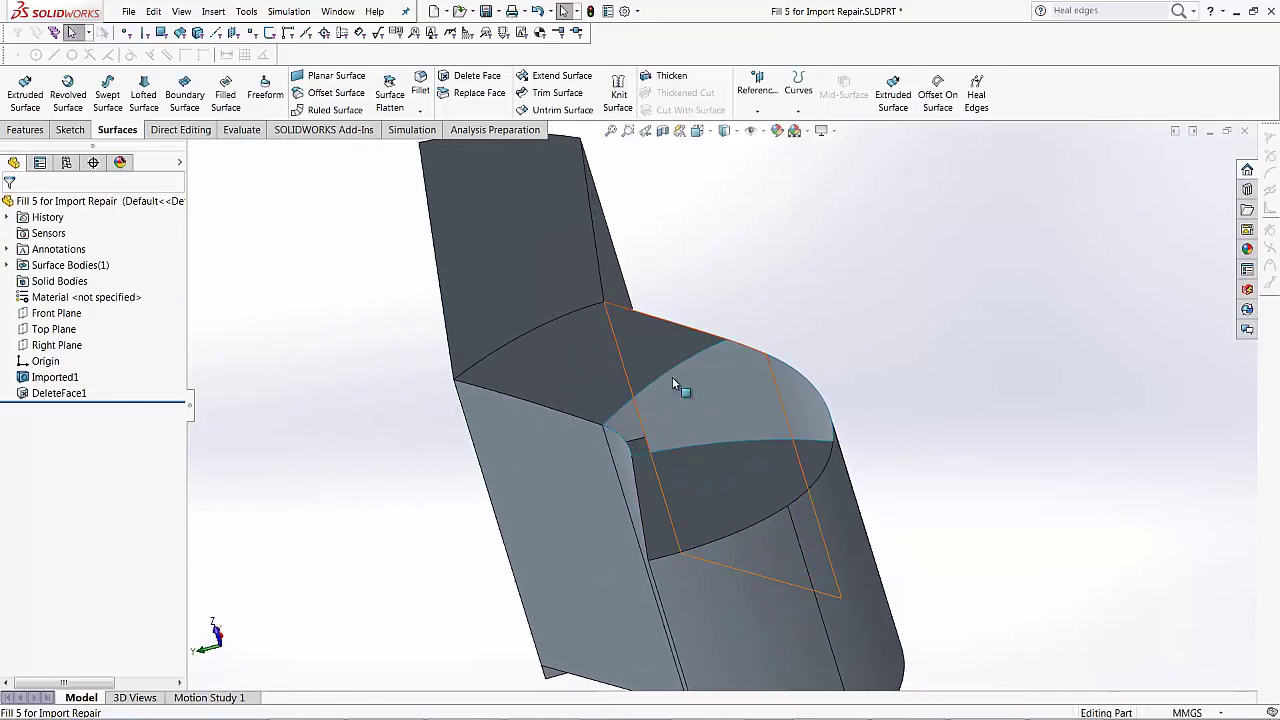
middle_drag(701, 432, 725, 425)
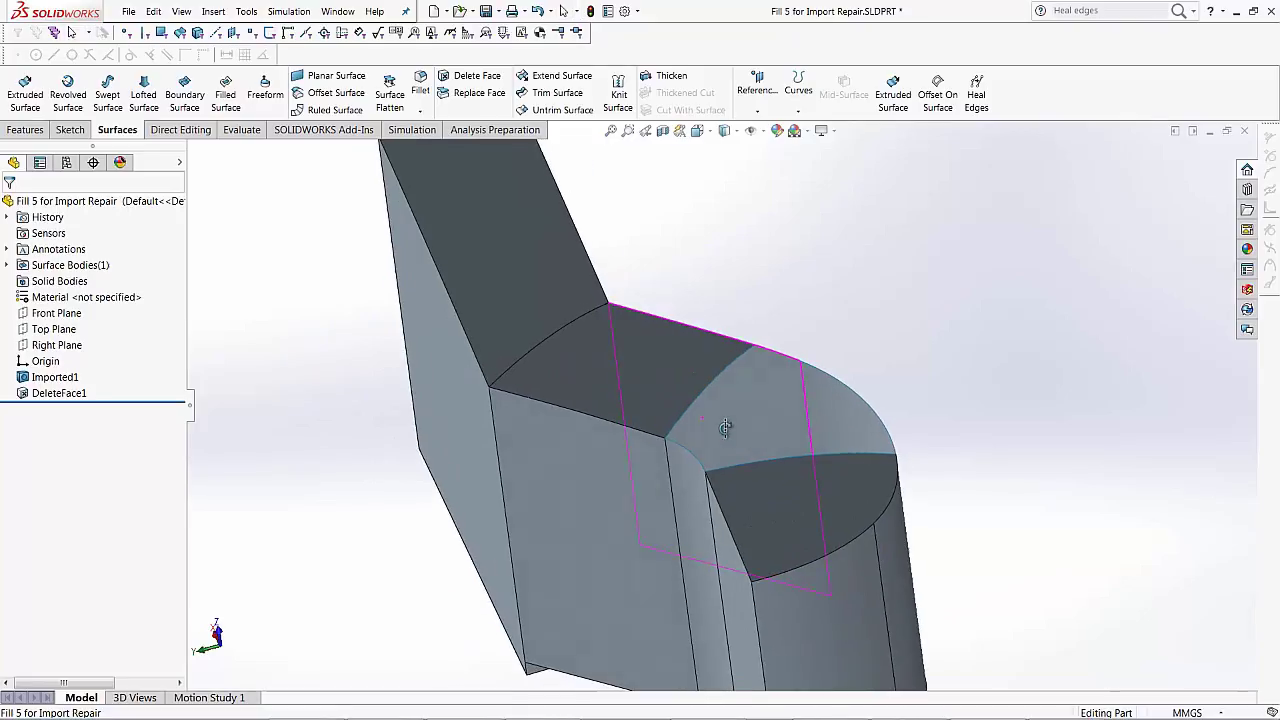
click(641, 449)
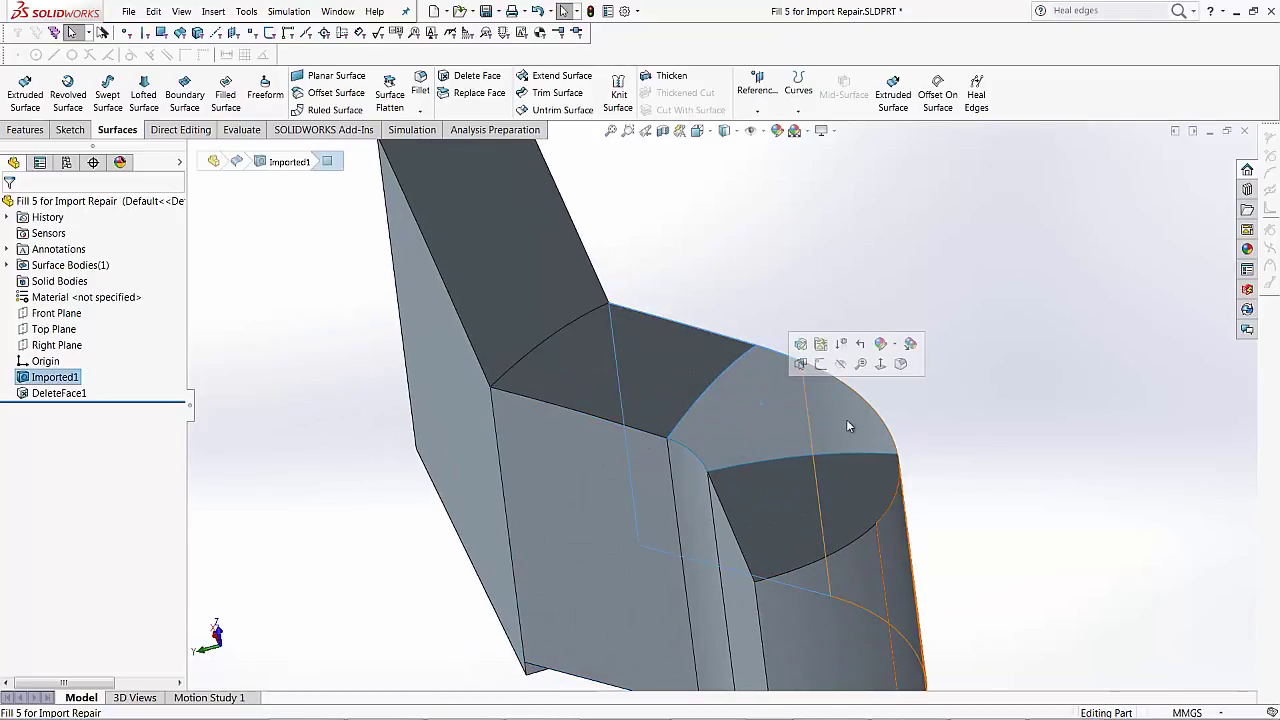
click(935, 441)
middle_drag(935, 441, 874, 531)
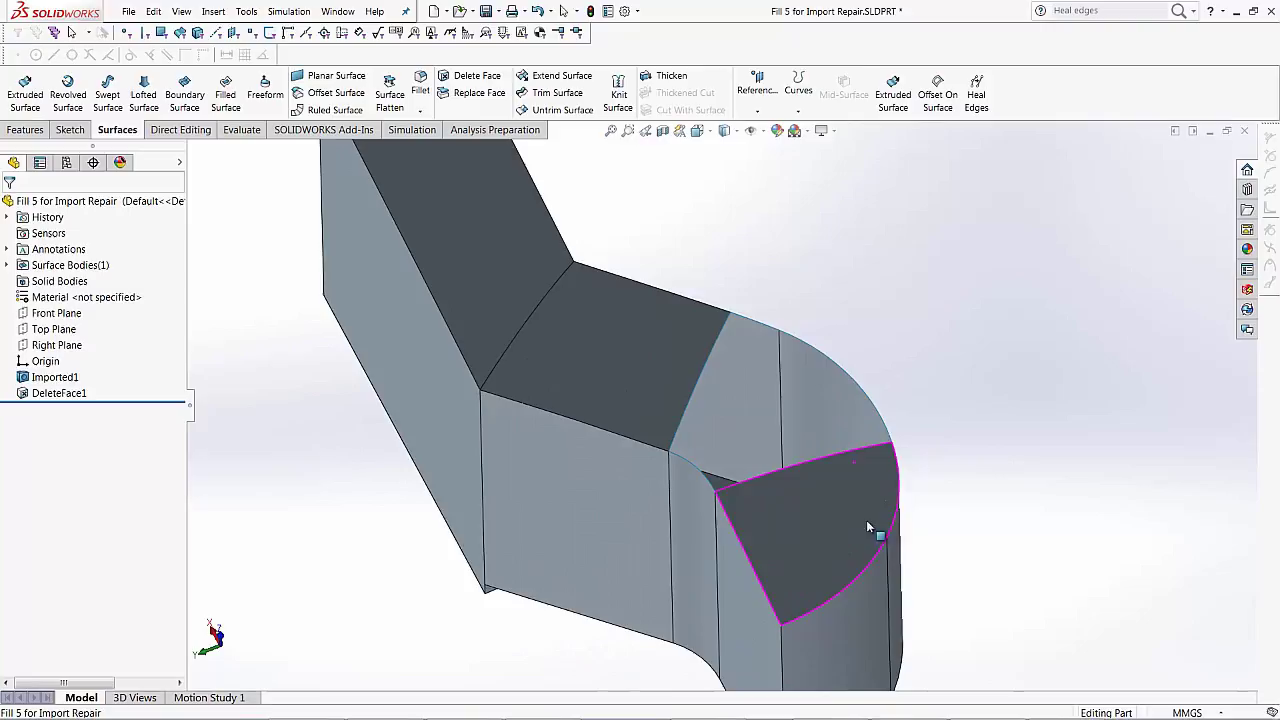
middle_drag(753, 385, 754, 397)
scroll(770, 375, down, 2)
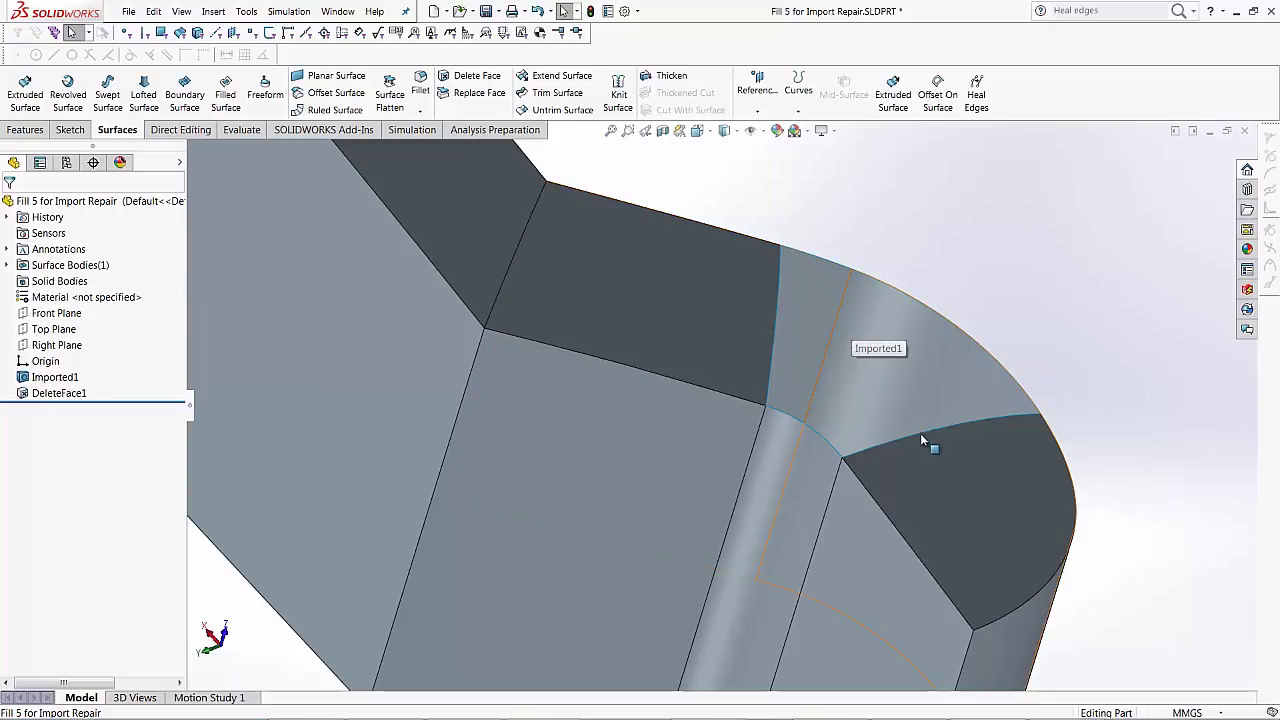
middle_drag(923, 463, 915, 283)
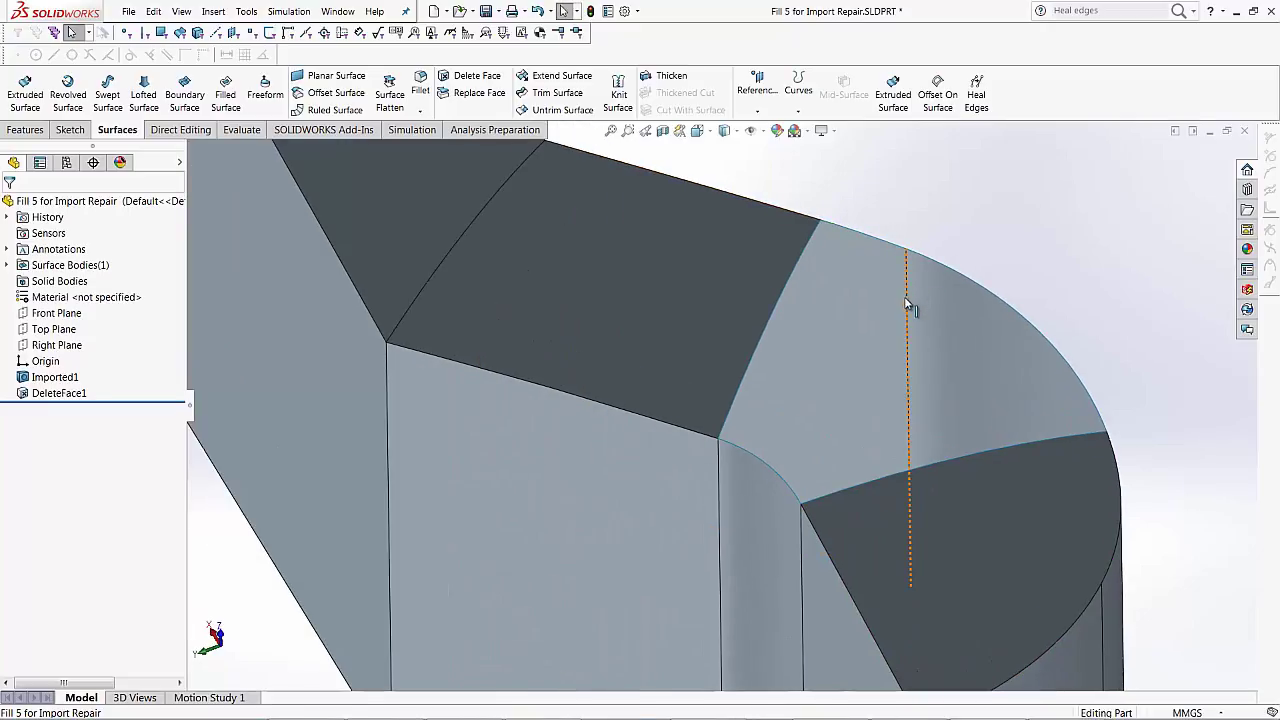
scroll(877, 278, down, 3)
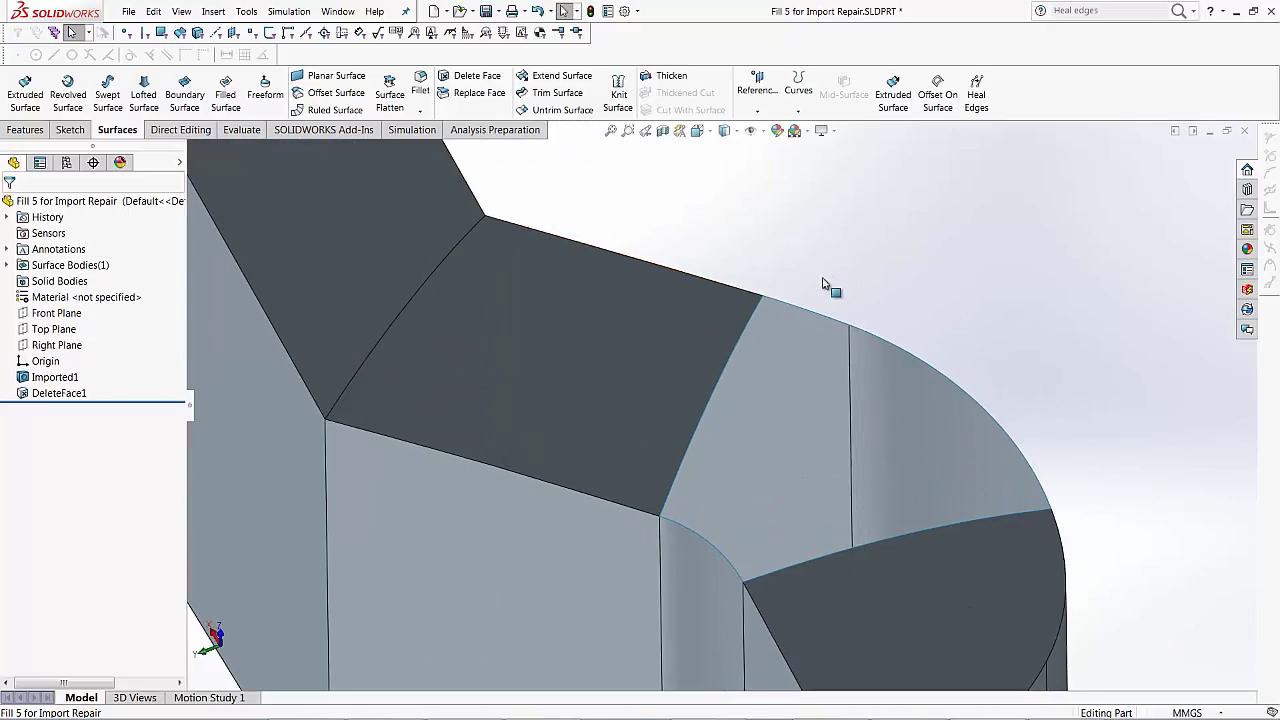
Check the individual edge segments along the outer curved edge of the opening.
click(772, 300)
scroll(775, 305, down, 3)
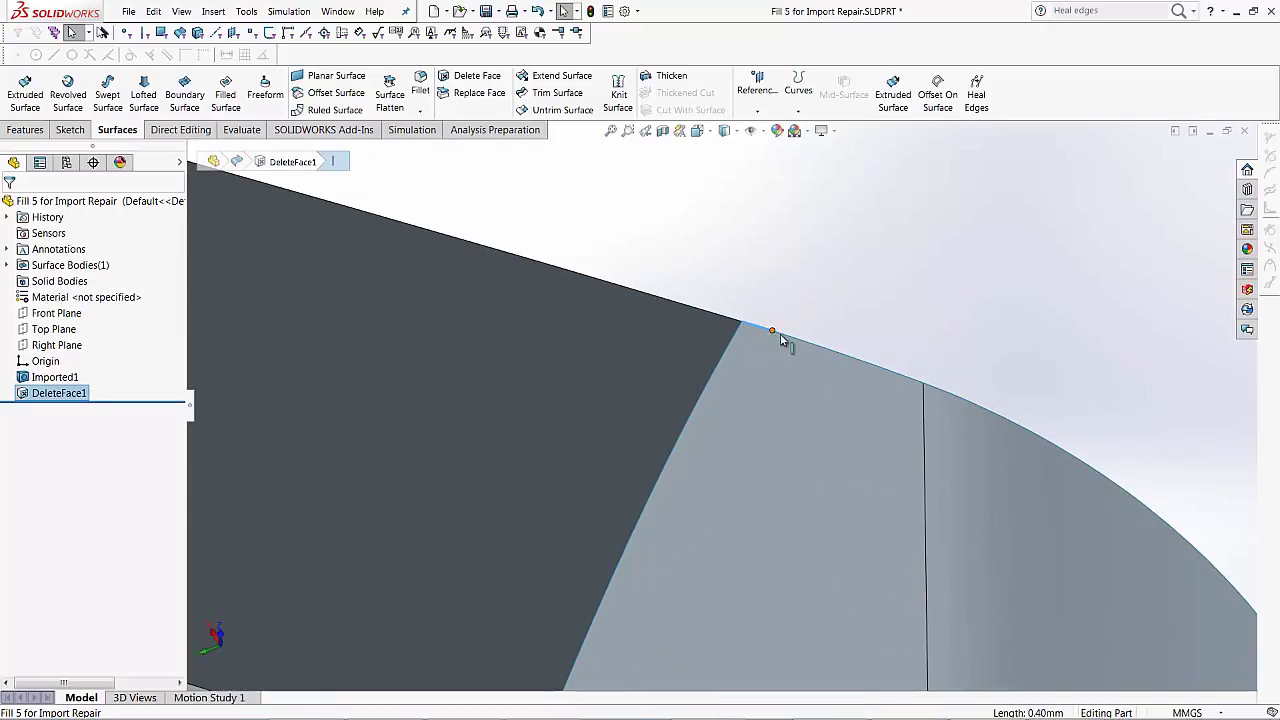
click(787, 342)
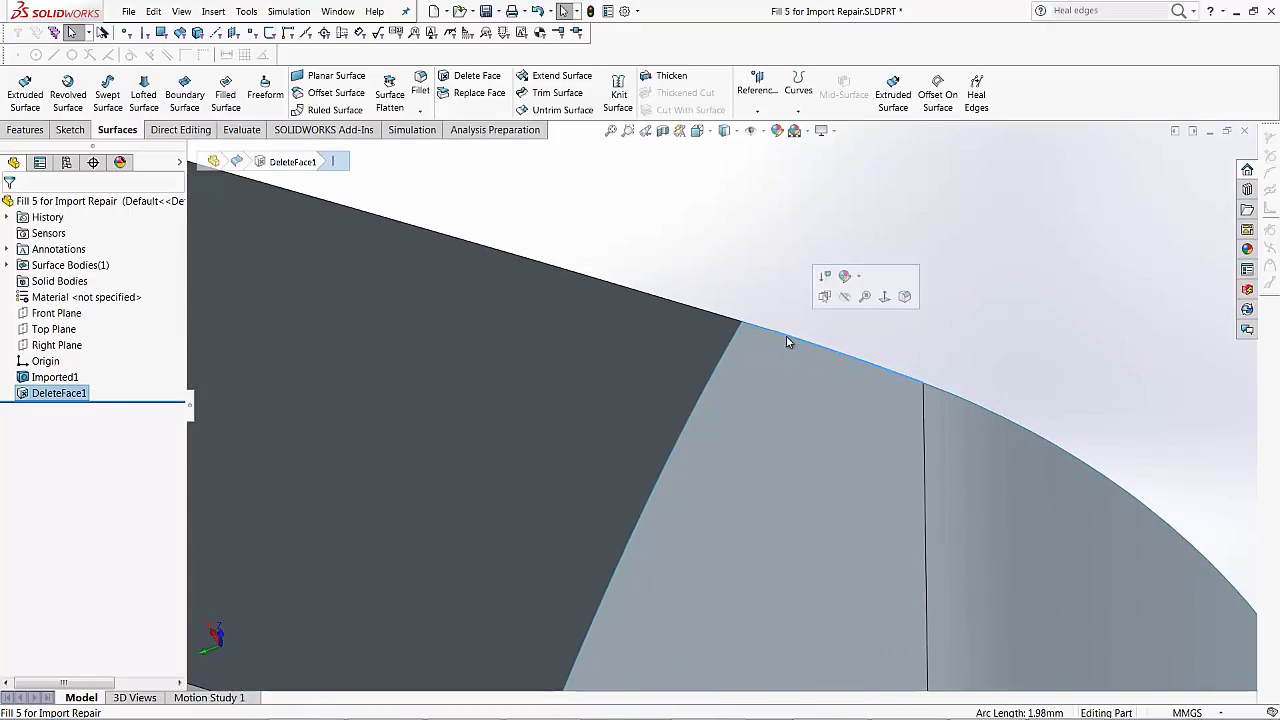
click(946, 392)
click(963, 401)
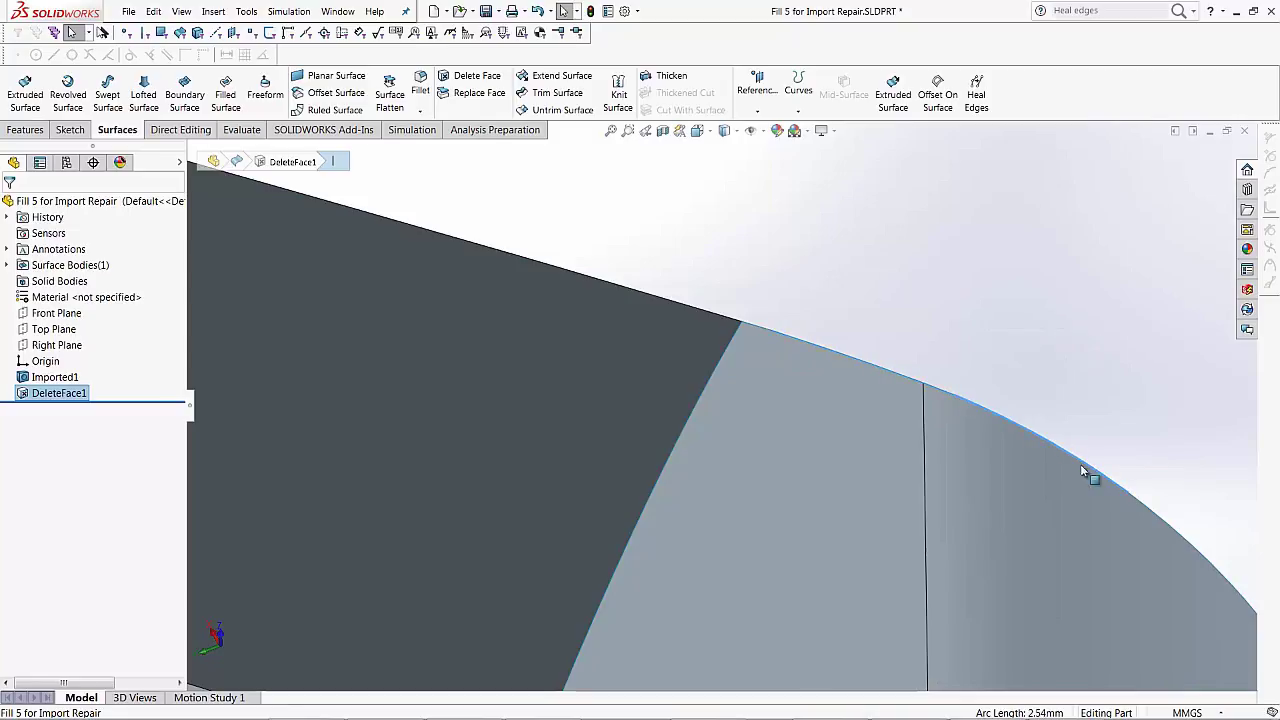
scroll(1125, 509, up, 3)
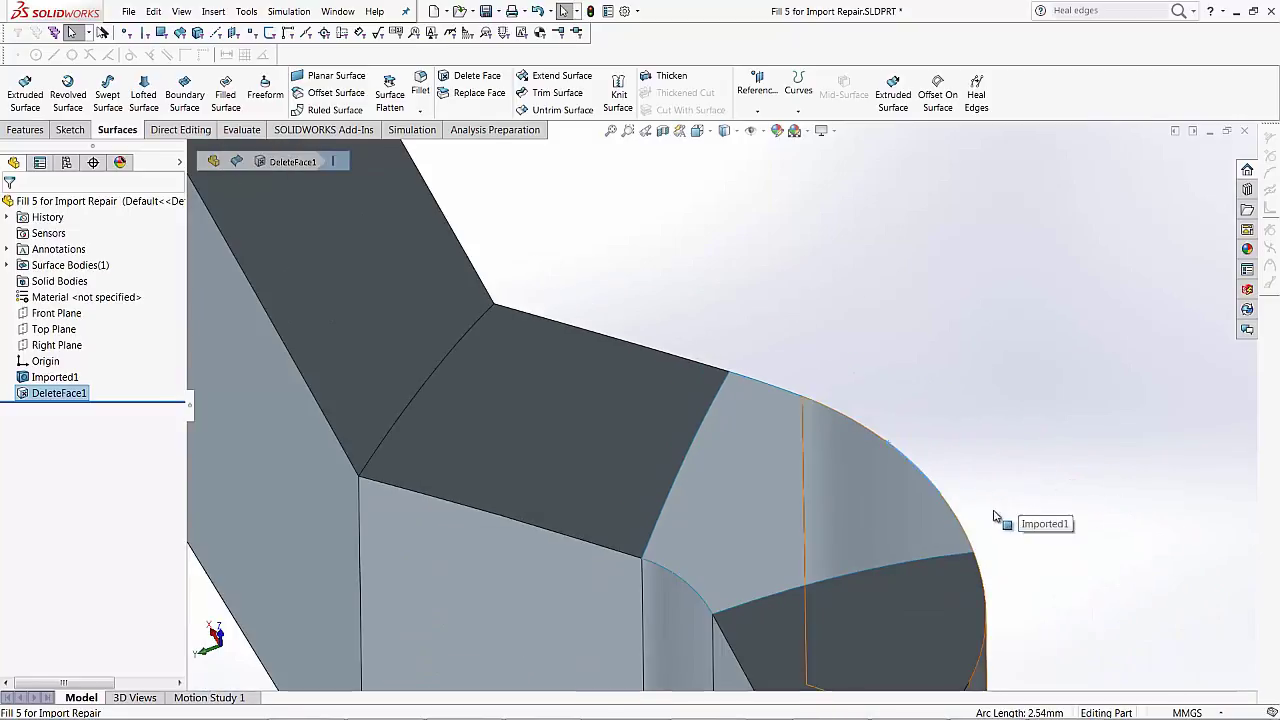
scroll(930, 505, down, 3)
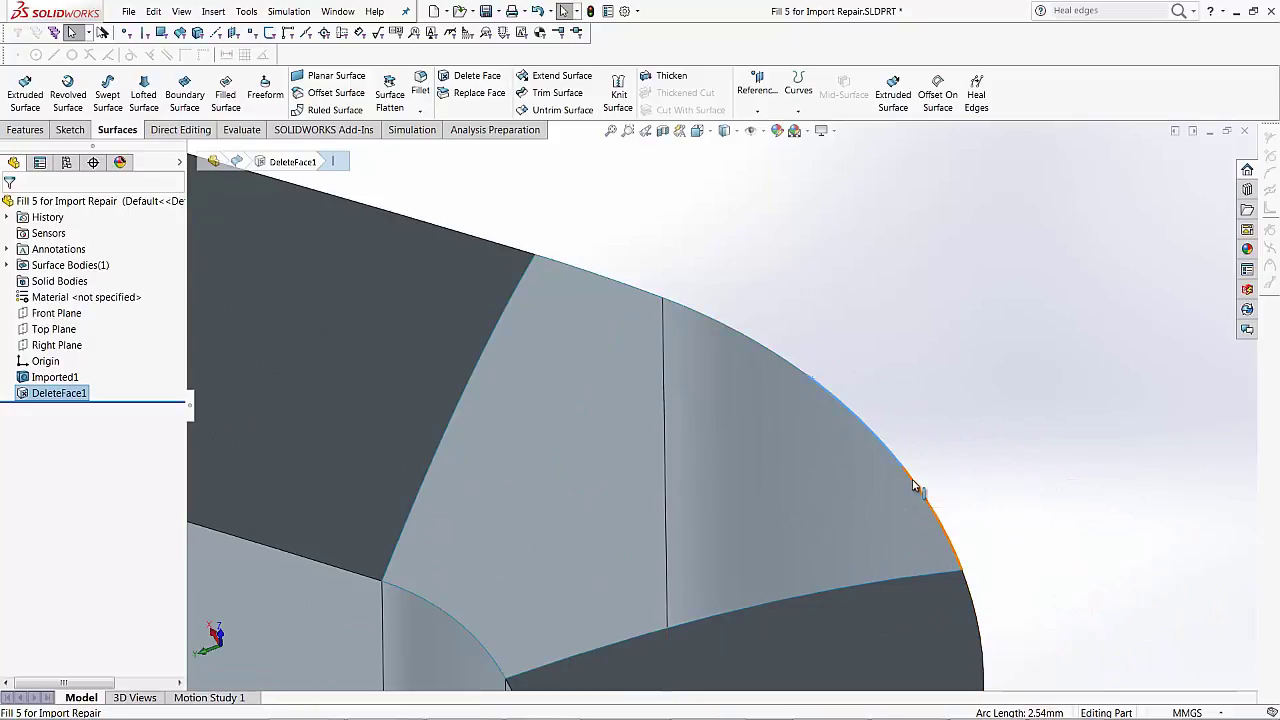
click(911, 489)
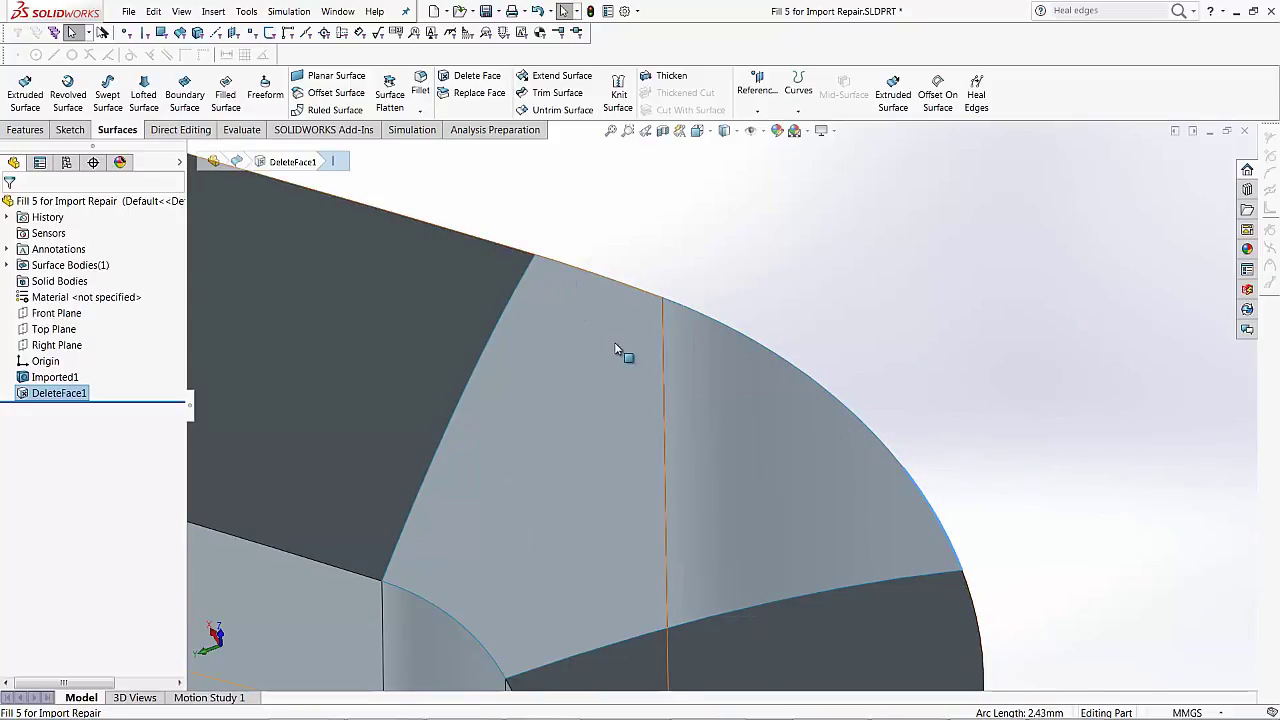
Check the short edge segments along the inner curved edge of the opening, then clear the selection.
scroll(666, 405, up, 2)
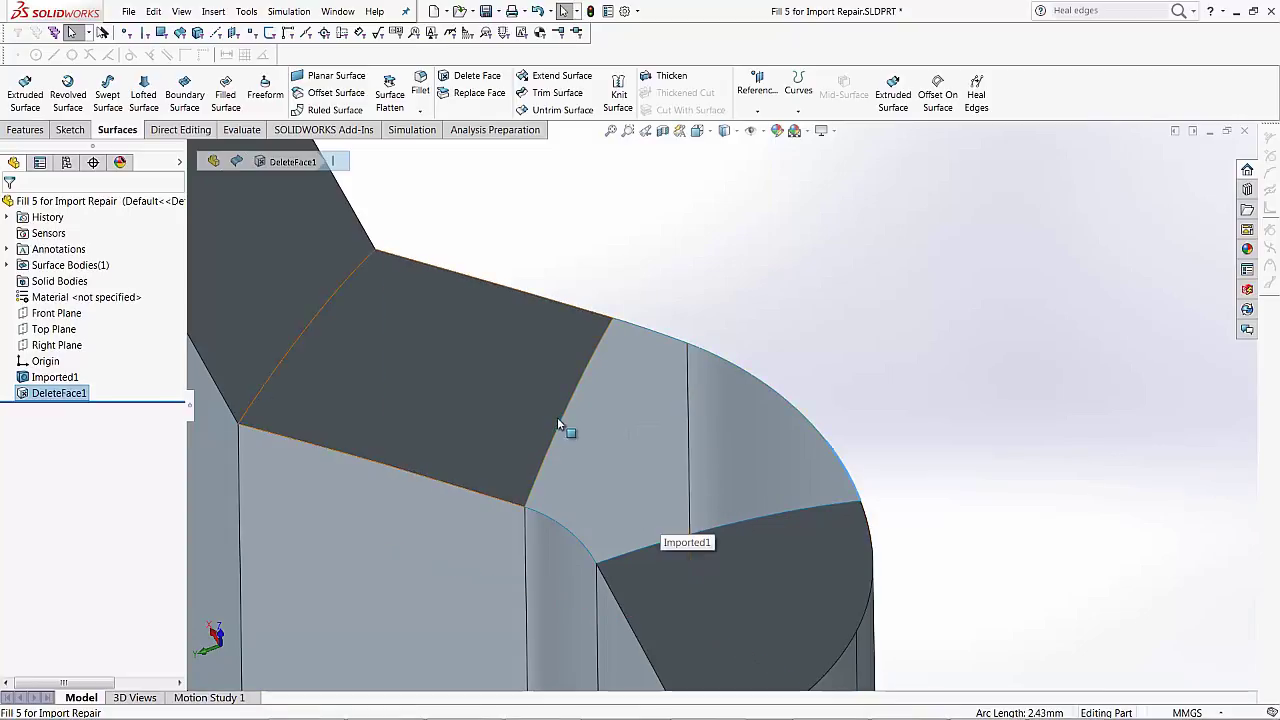
scroll(532, 516, down, 5)
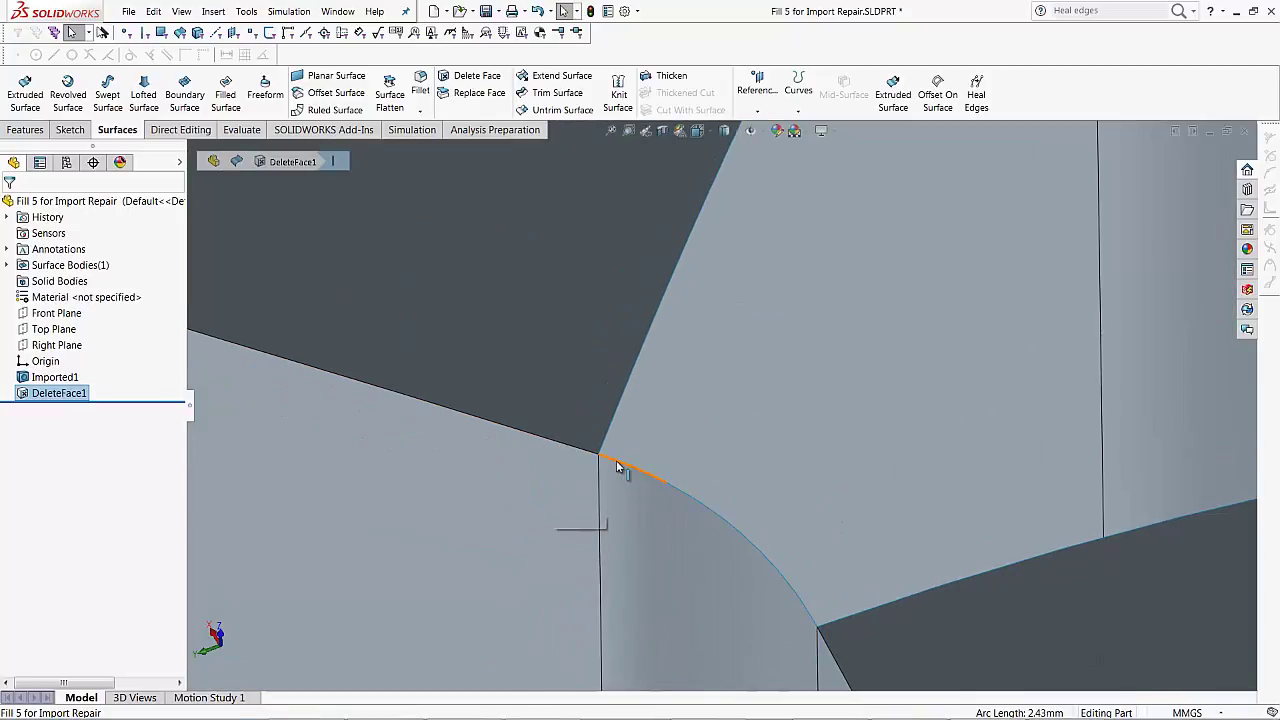
click(653, 481)
click(690, 502)
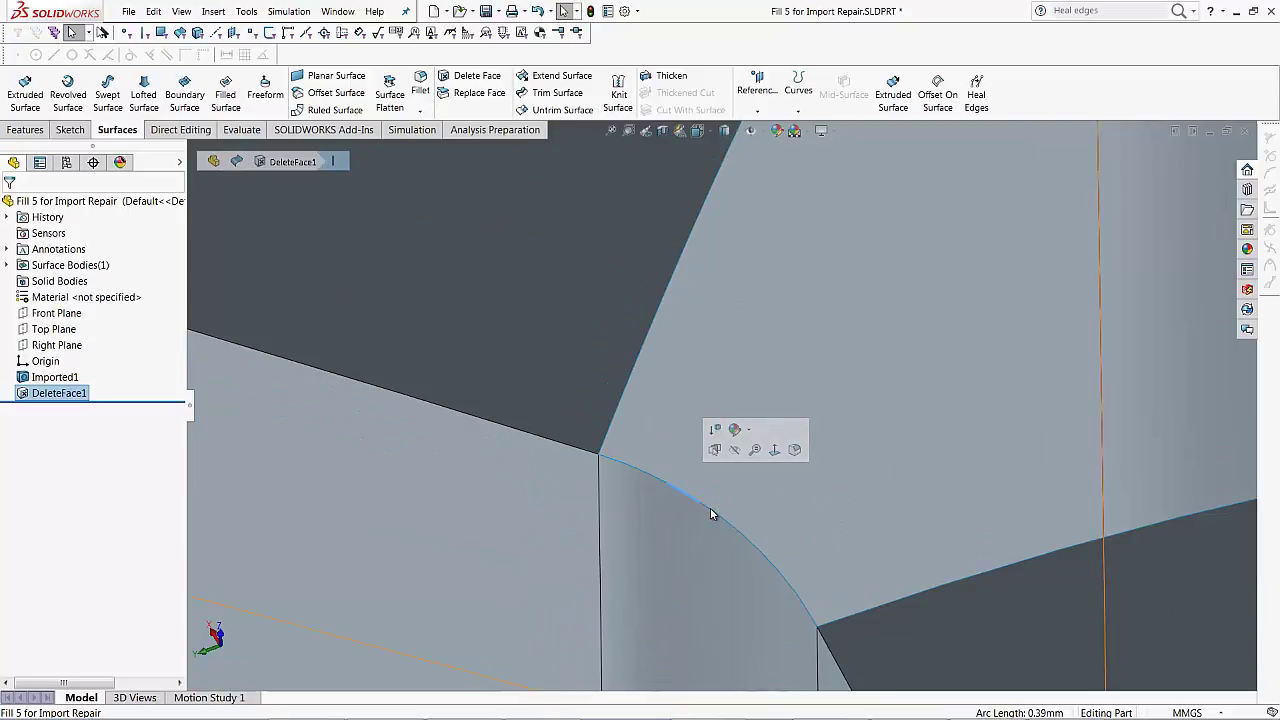
click(724, 521)
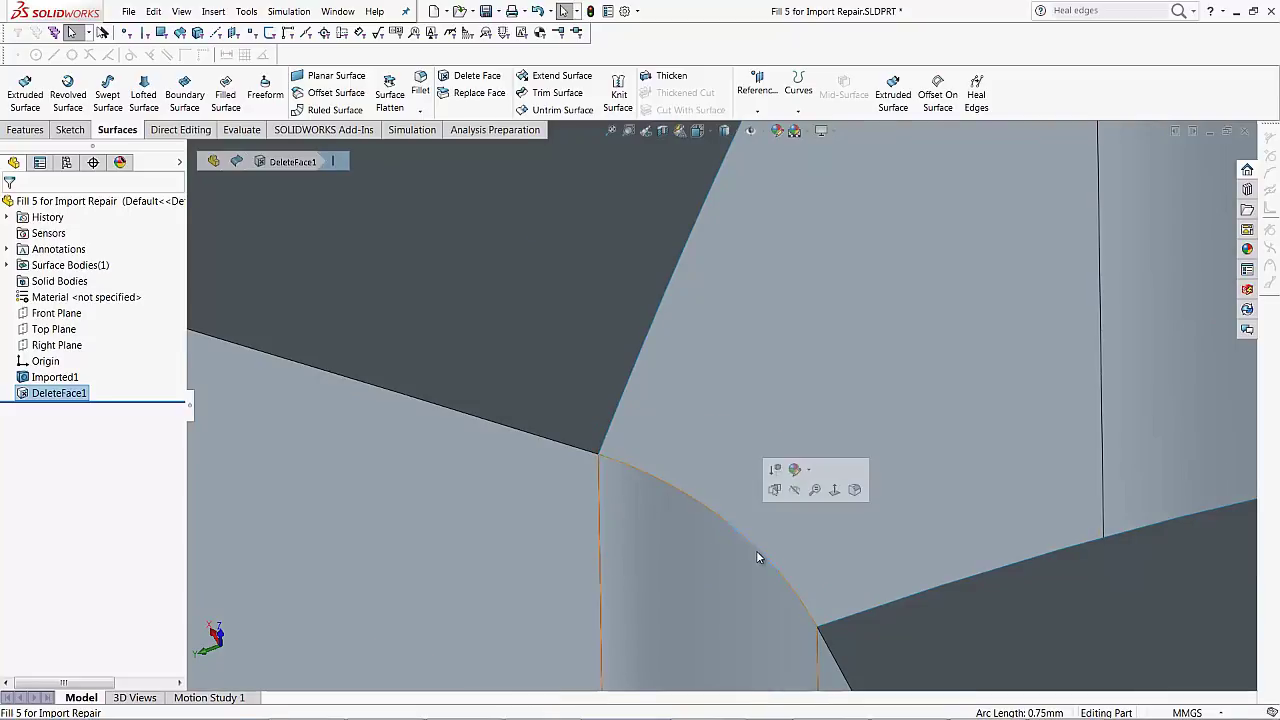
click(795, 595)
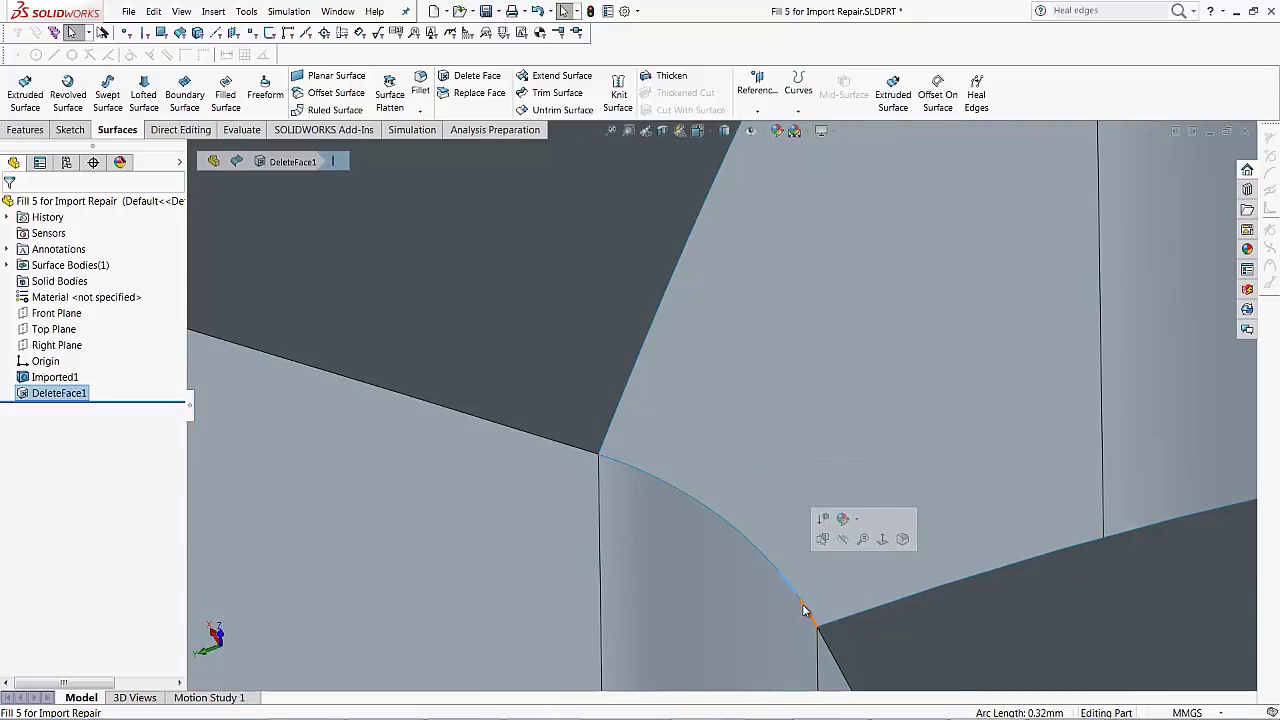
click(803, 605)
key(f)
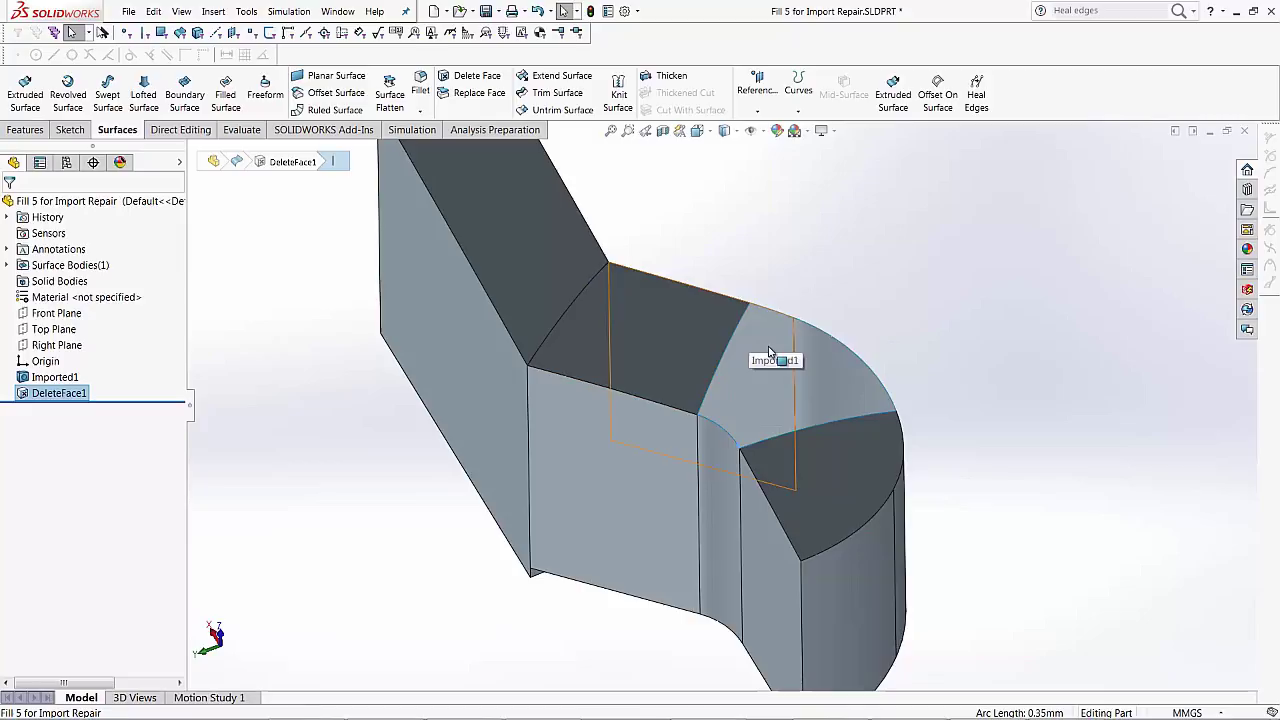
click(837, 277)
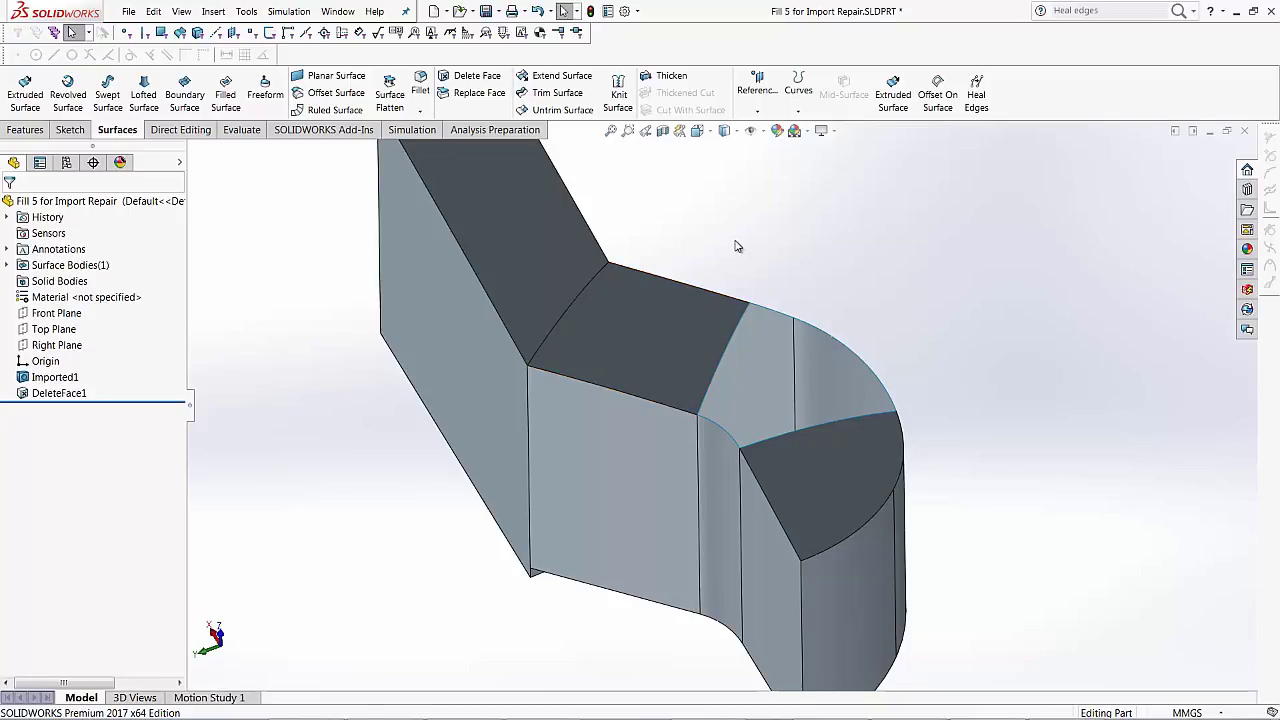
Locate Heal Edges among the face commands without starting it.
click(215, 11)
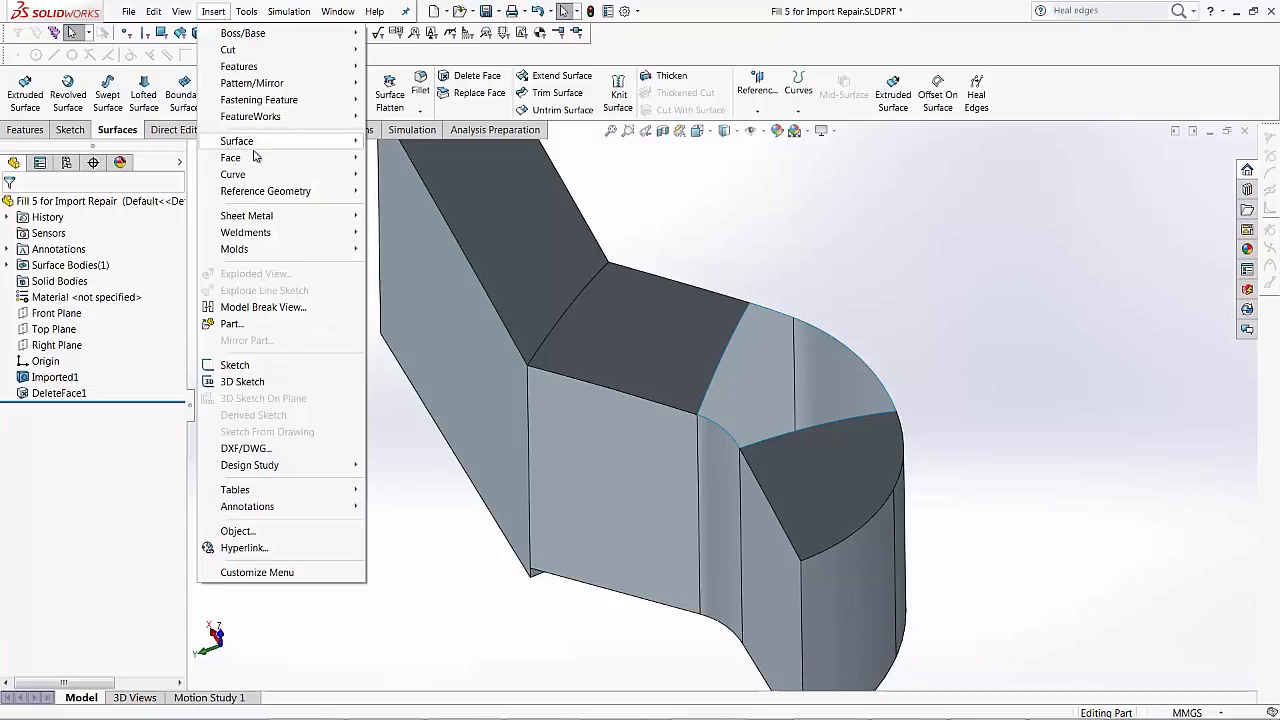
mouse_move(251, 162)
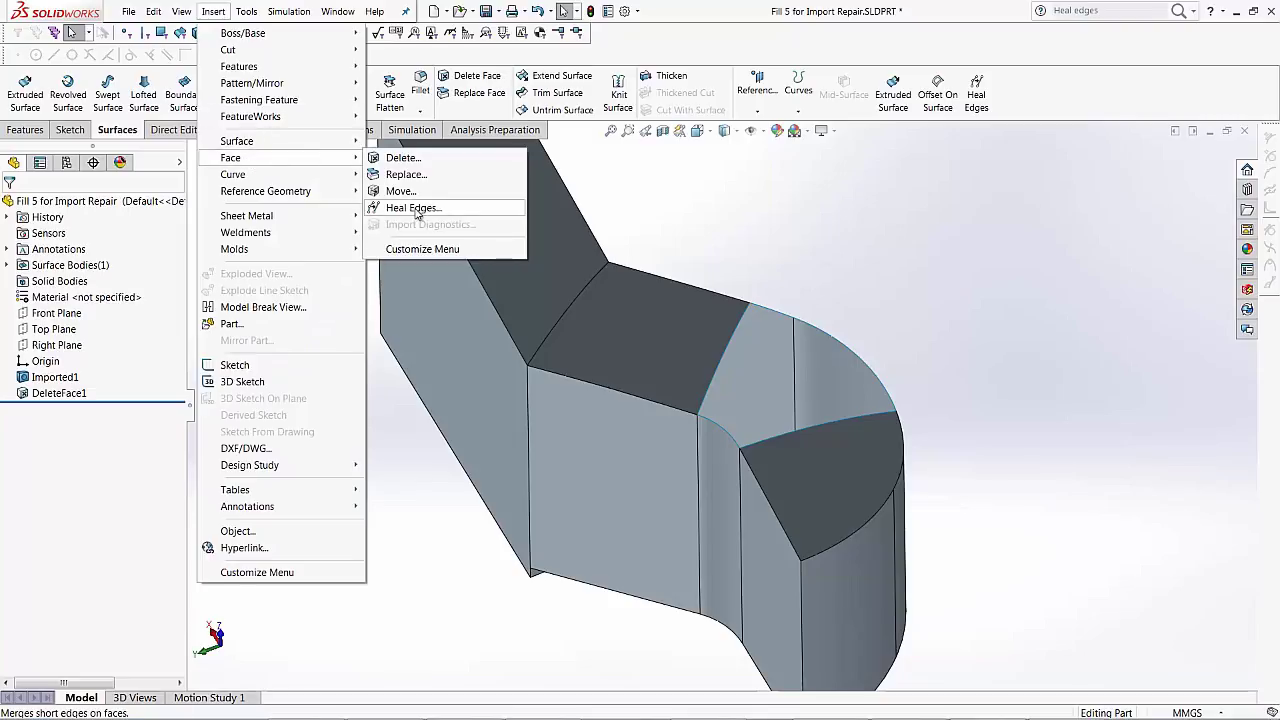
key(Escape)
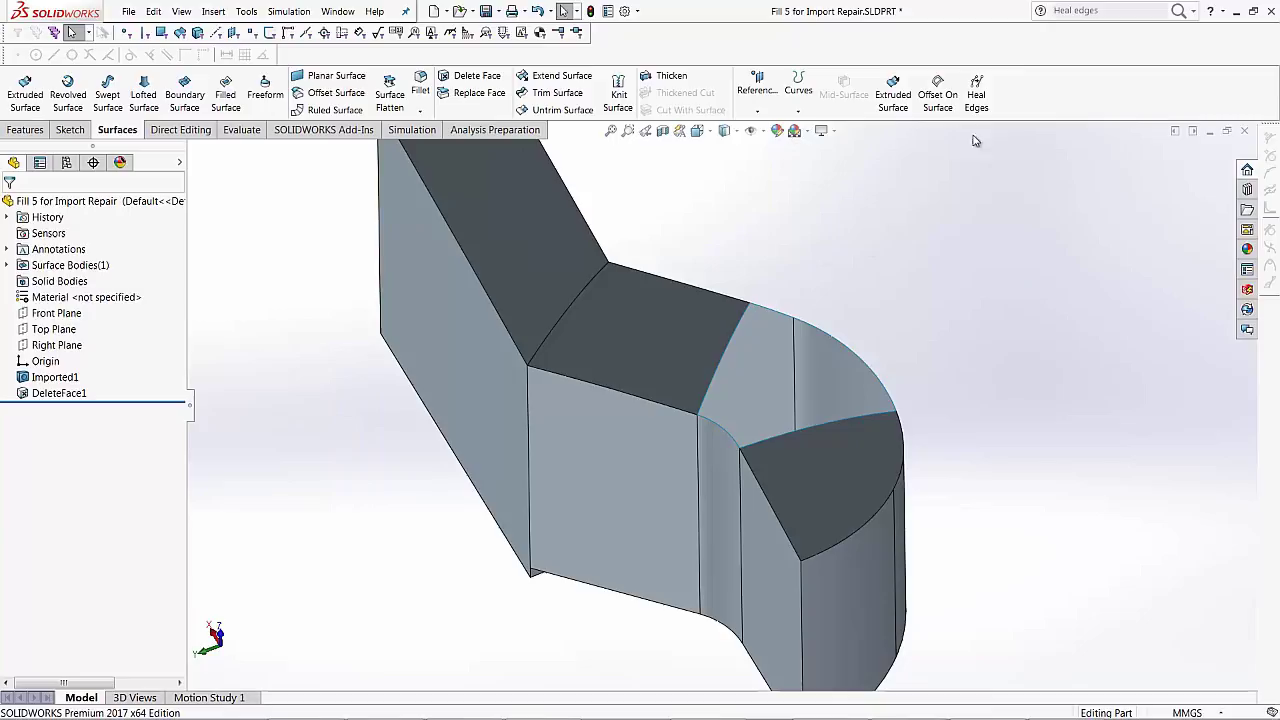
Search the commands for "Heal edges" and reveal where the command is located in the interface.
click(1193, 11)
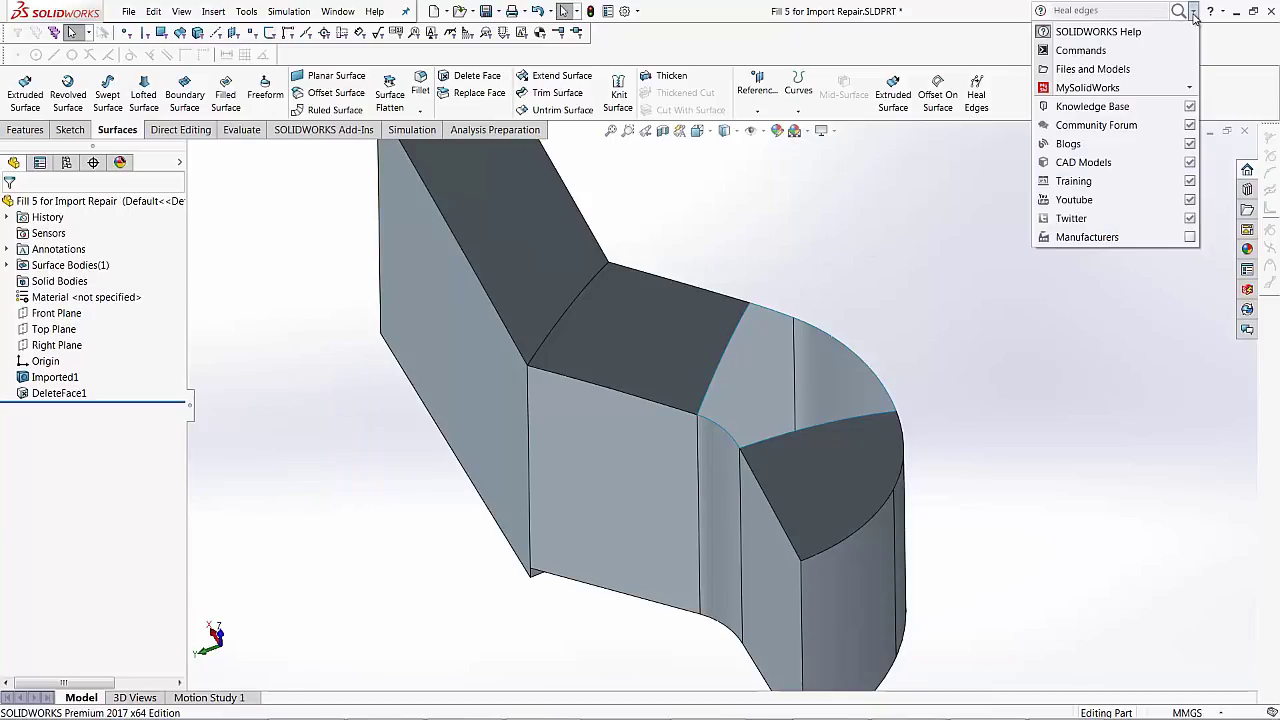
click(1193, 11)
click(1193, 11)
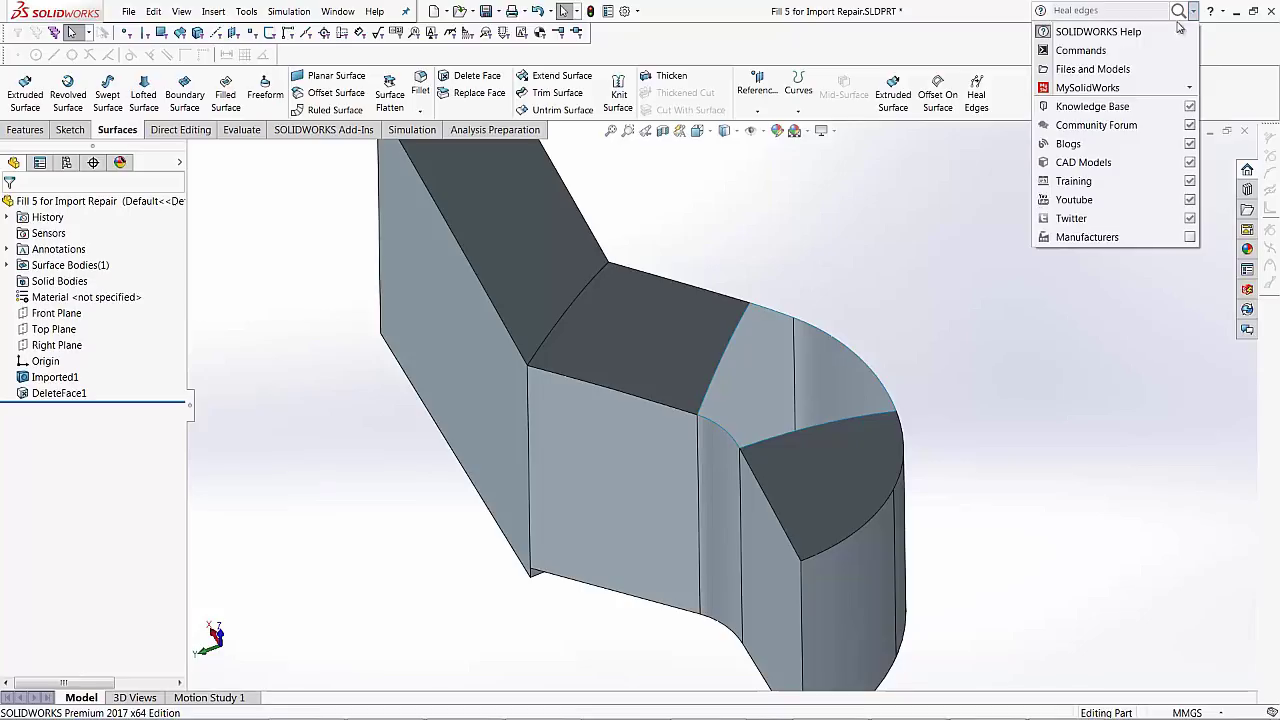
click(1086, 50)
click(1177, 12)
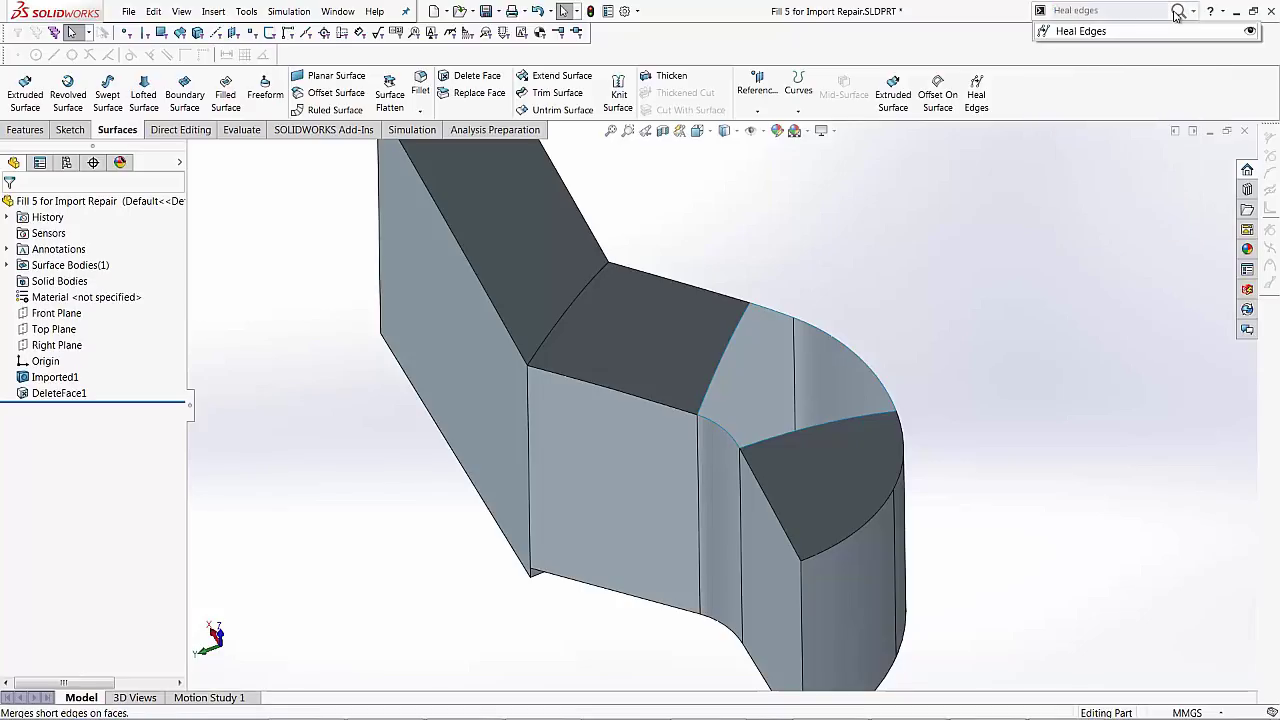
click(1249, 37)
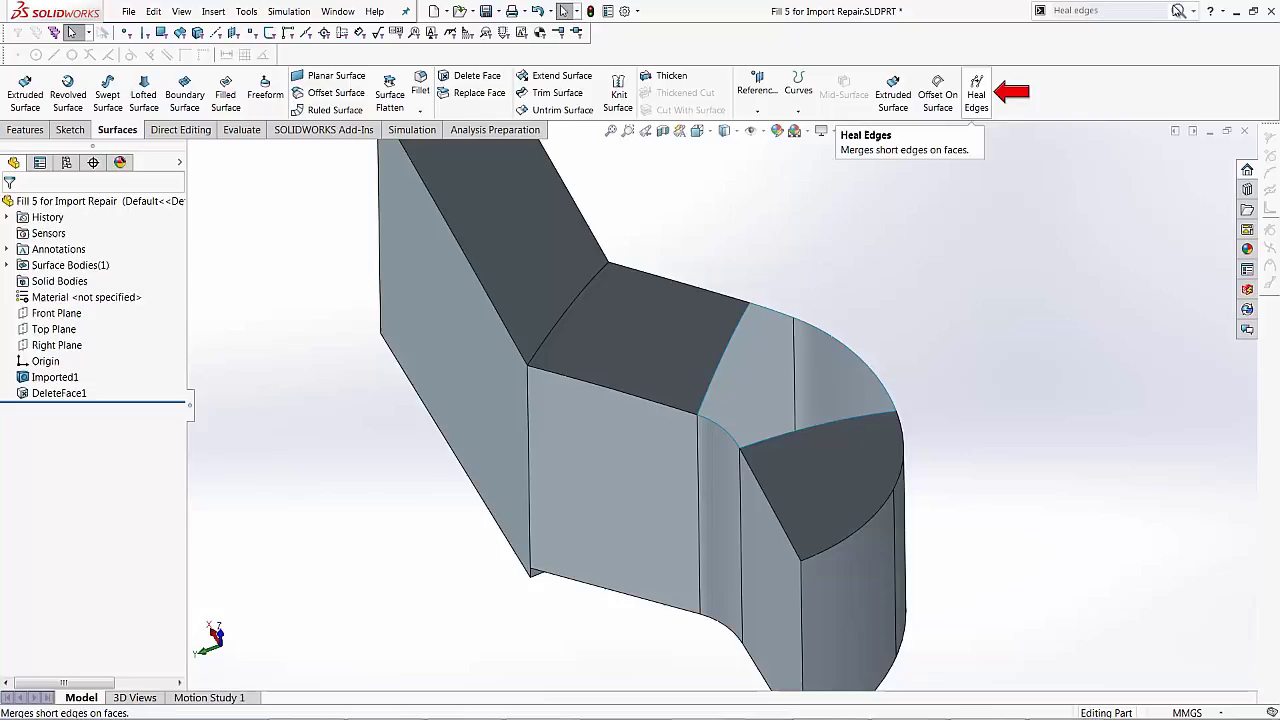
Try adding the Heal Edges command from the search result to the surface tools.
click(1180, 11)
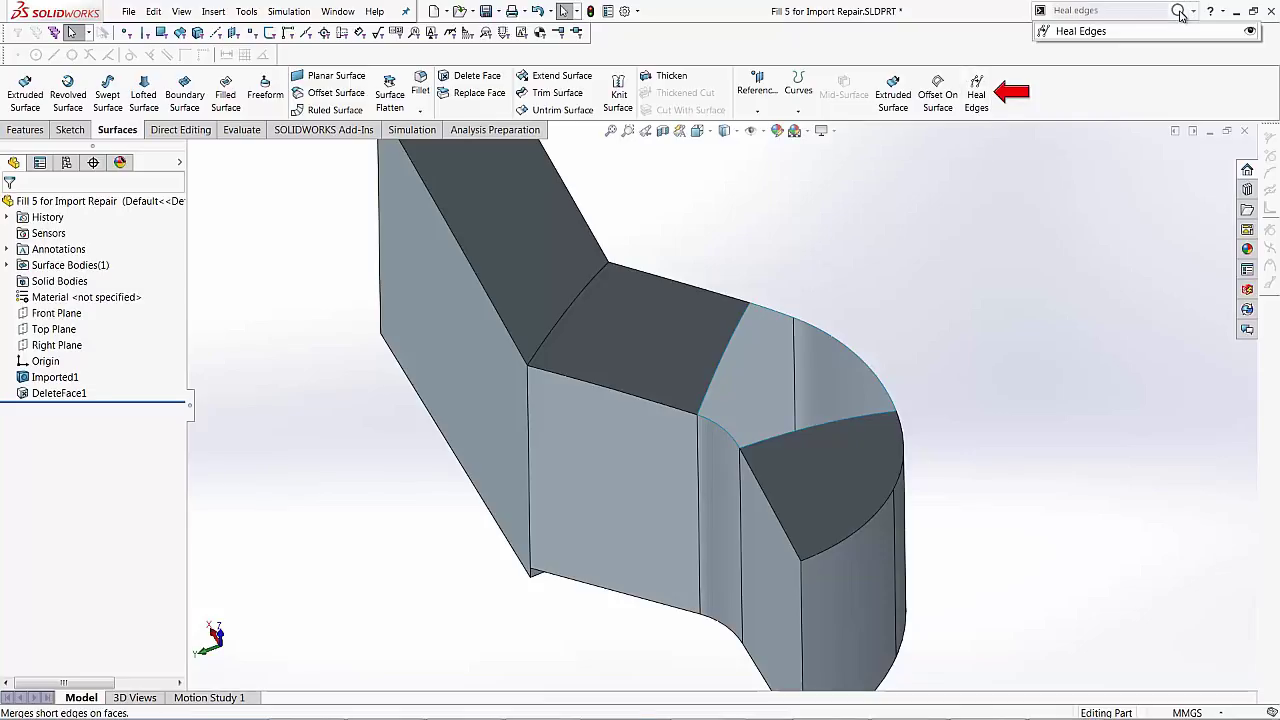
drag(1080, 37, 1010, 97)
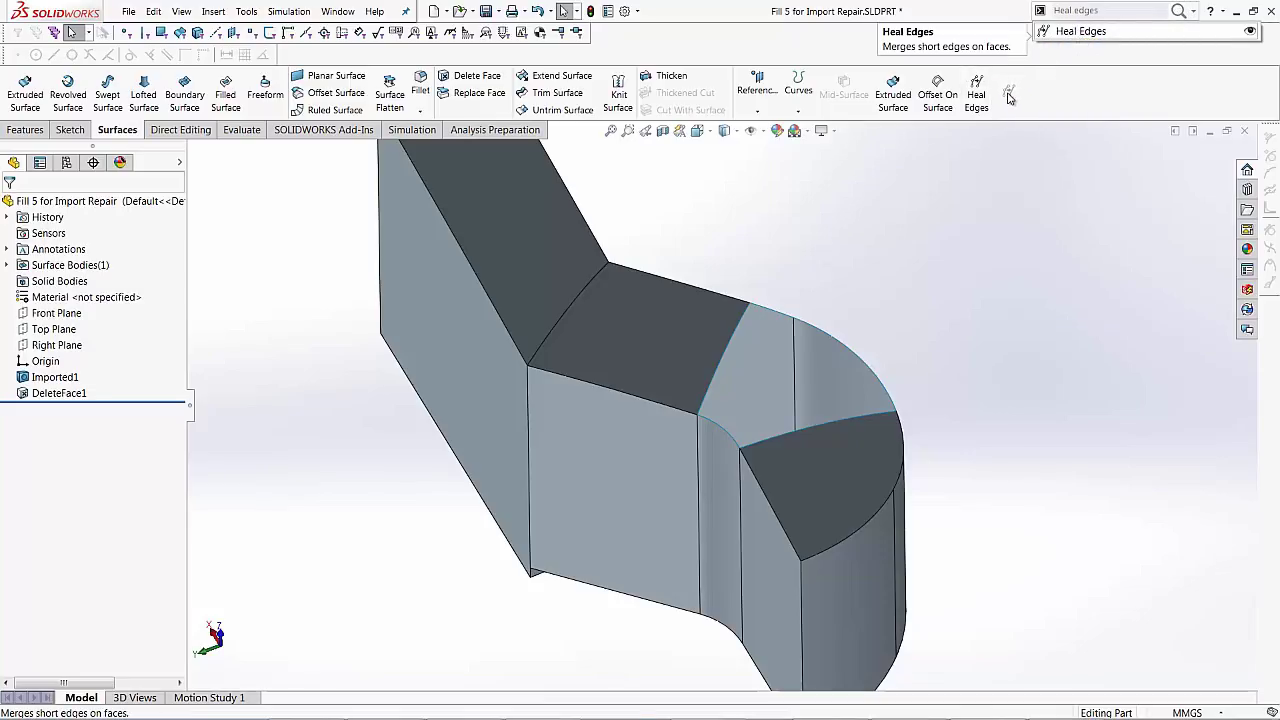
Start Heal Edges and select the two outer wall faces and the inner curved face bordering the opening.
click(1070, 33)
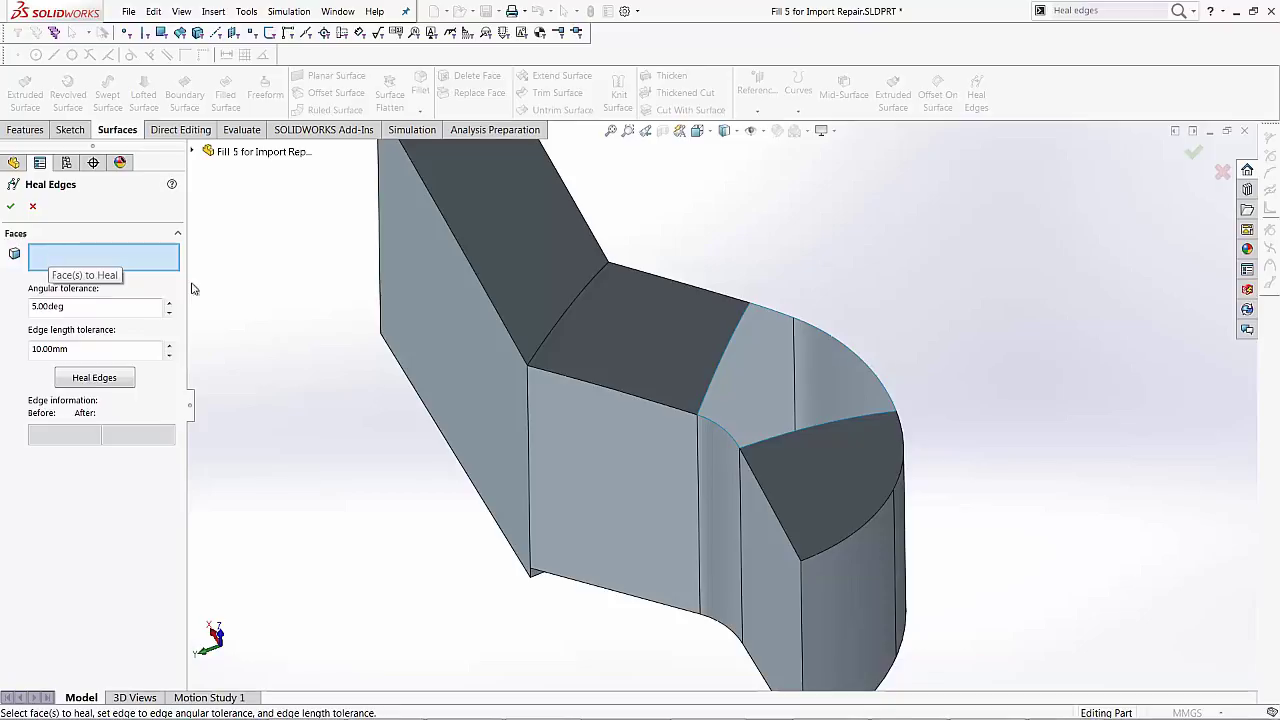
click(770, 345)
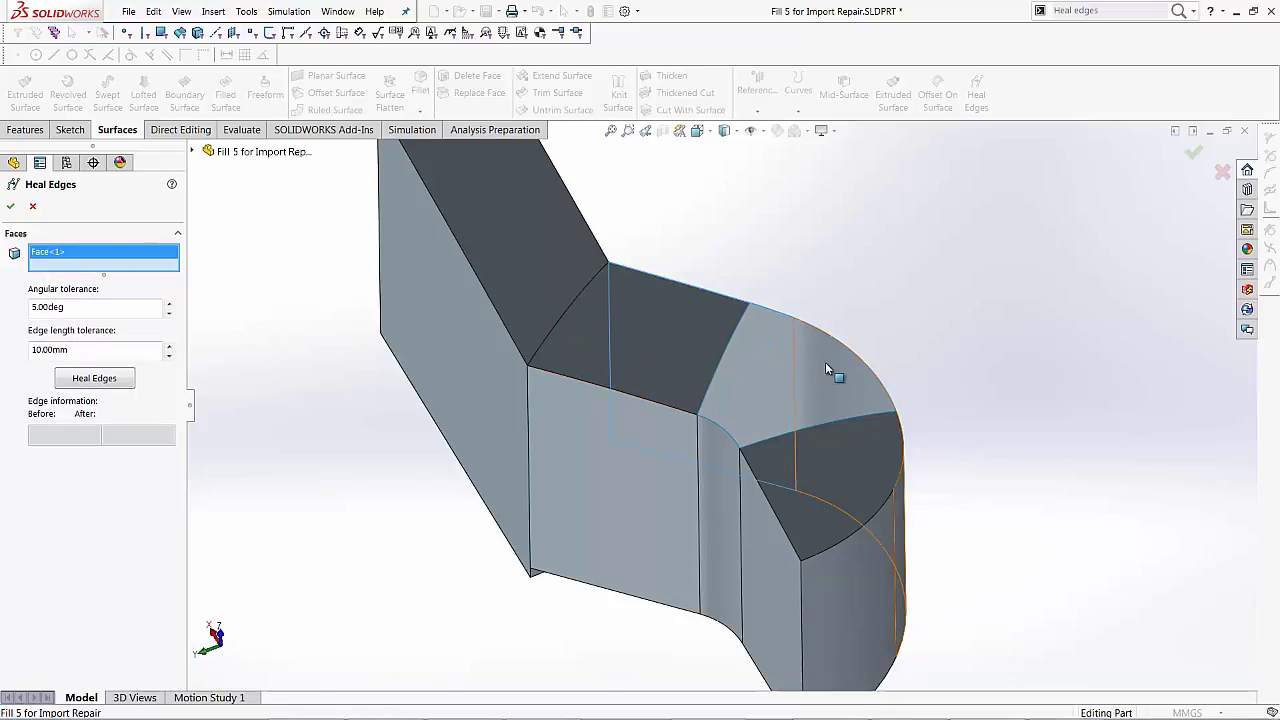
click(812, 368)
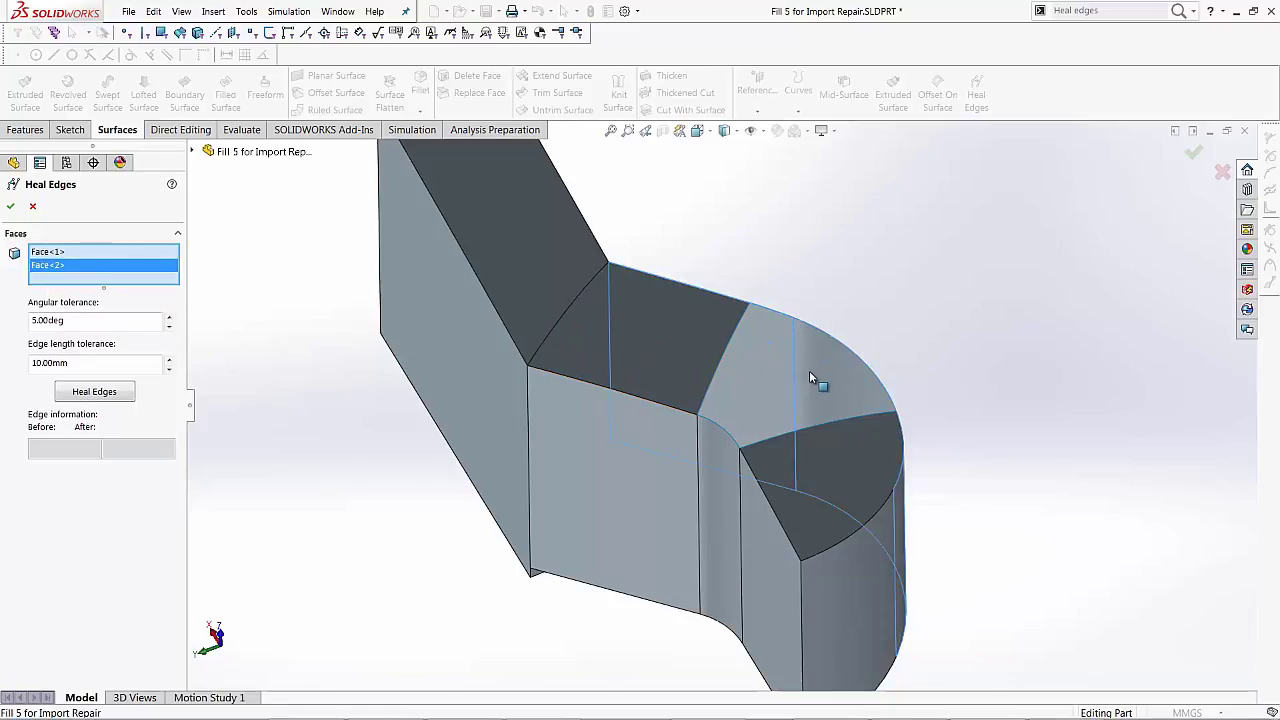
click(712, 443)
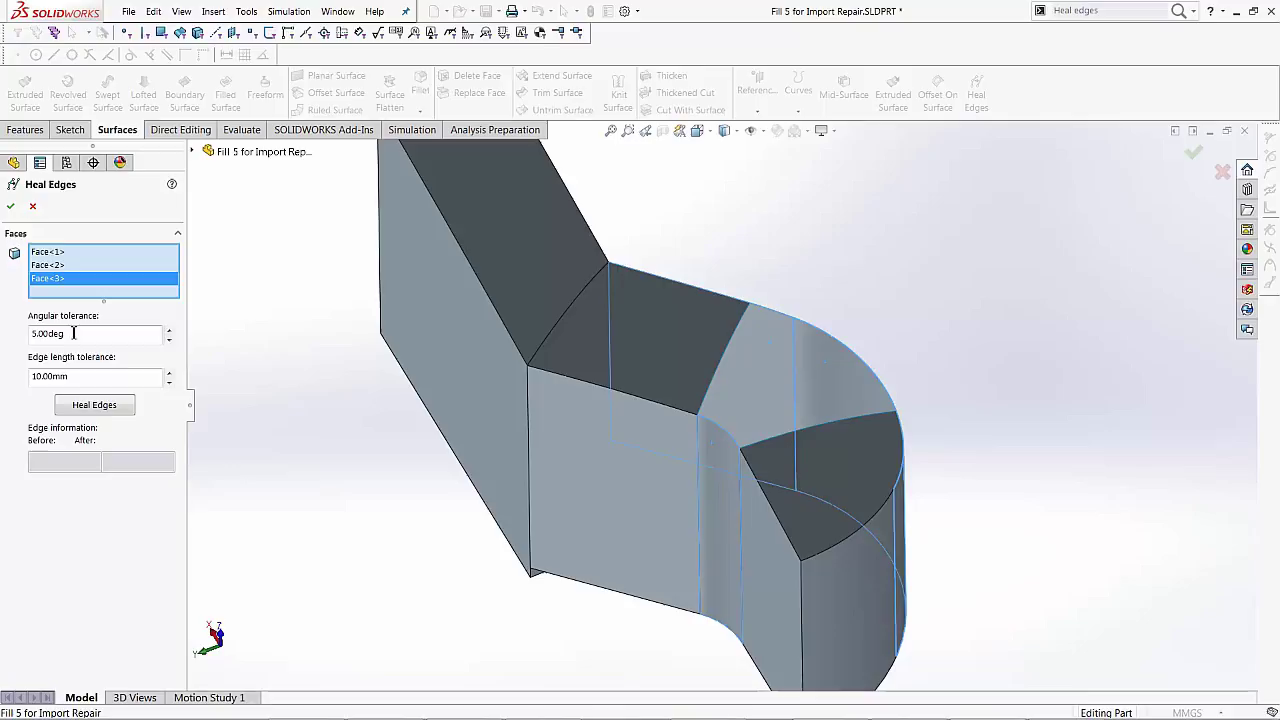
Set the Heal Edges angular tolerance to 2 degrees and the edge length tolerance to 5 mm.
drag(73, 333, 2, 338)
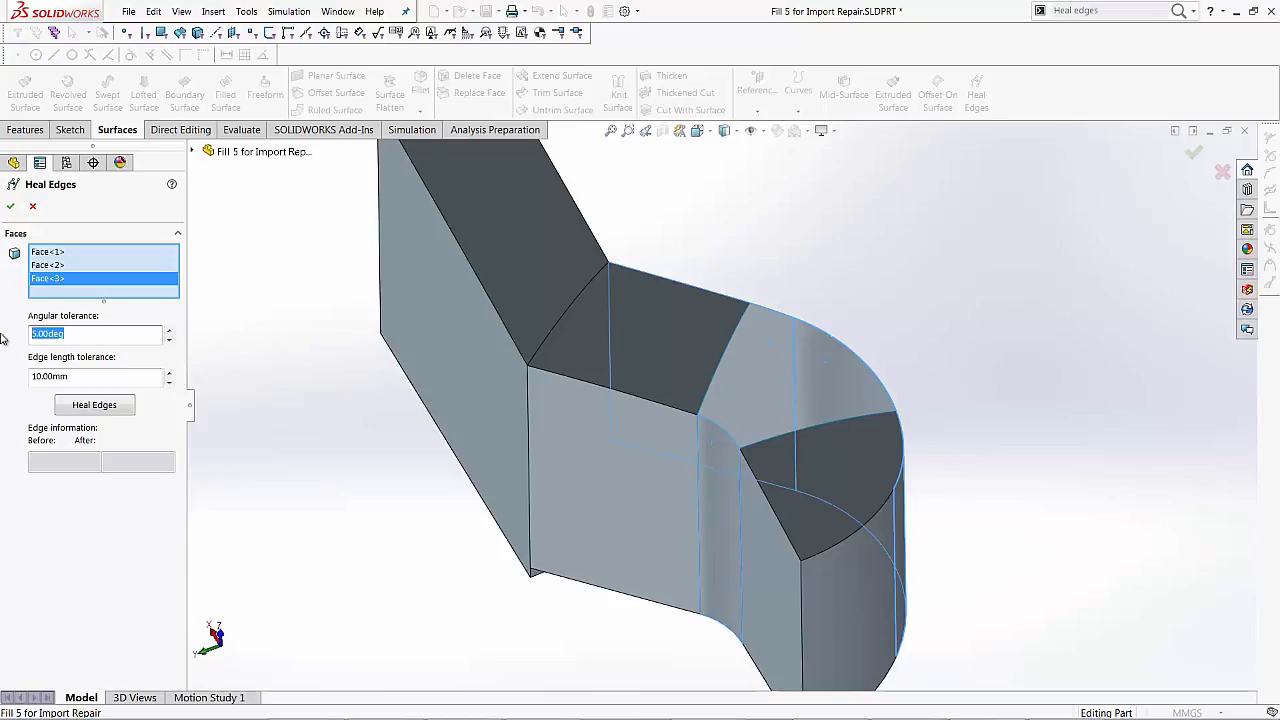
text(2)
drag(50, 376, 6, 378)
text(5)
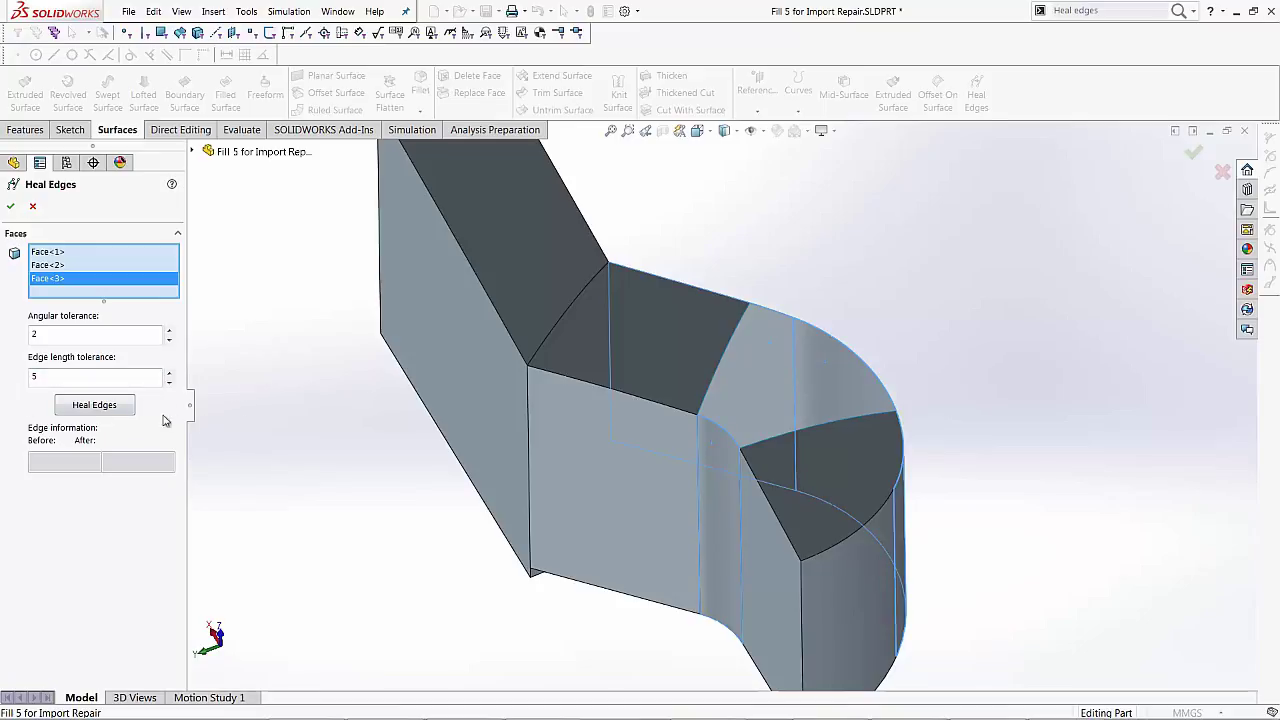
Heal the fragmented edges of the three selected faces and accept the feature.
click(93, 408)
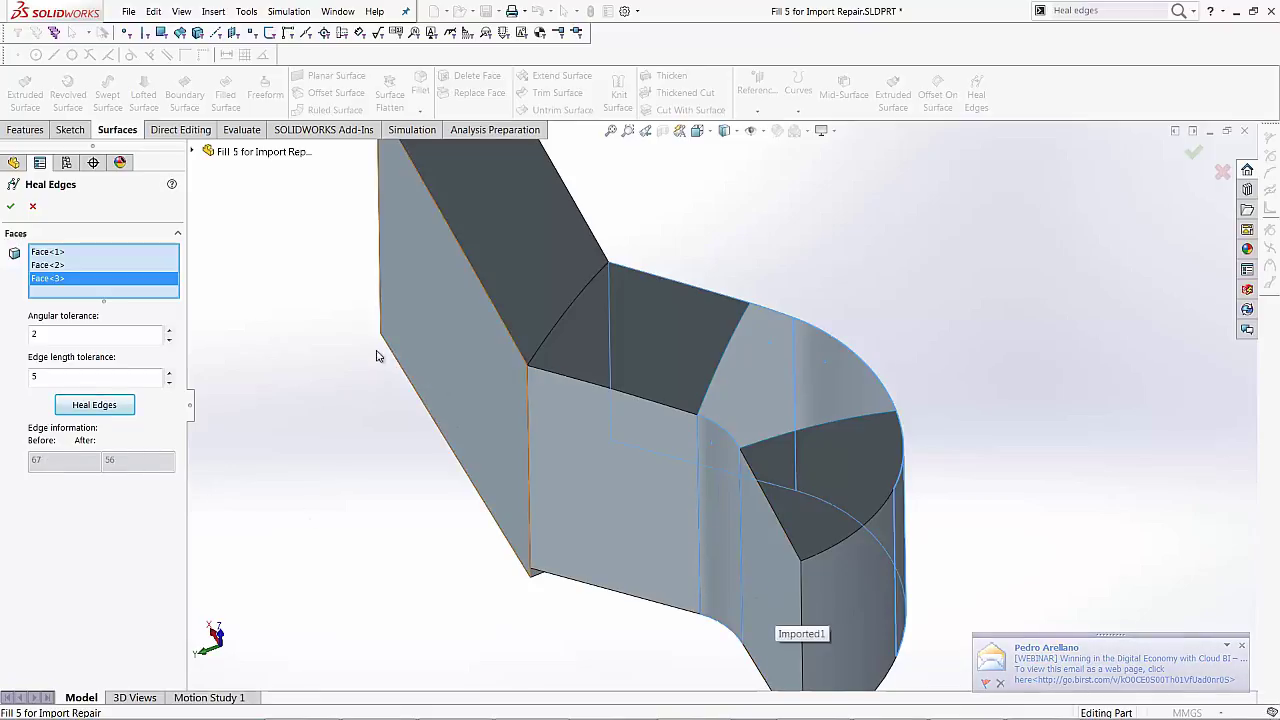
click(10, 205)
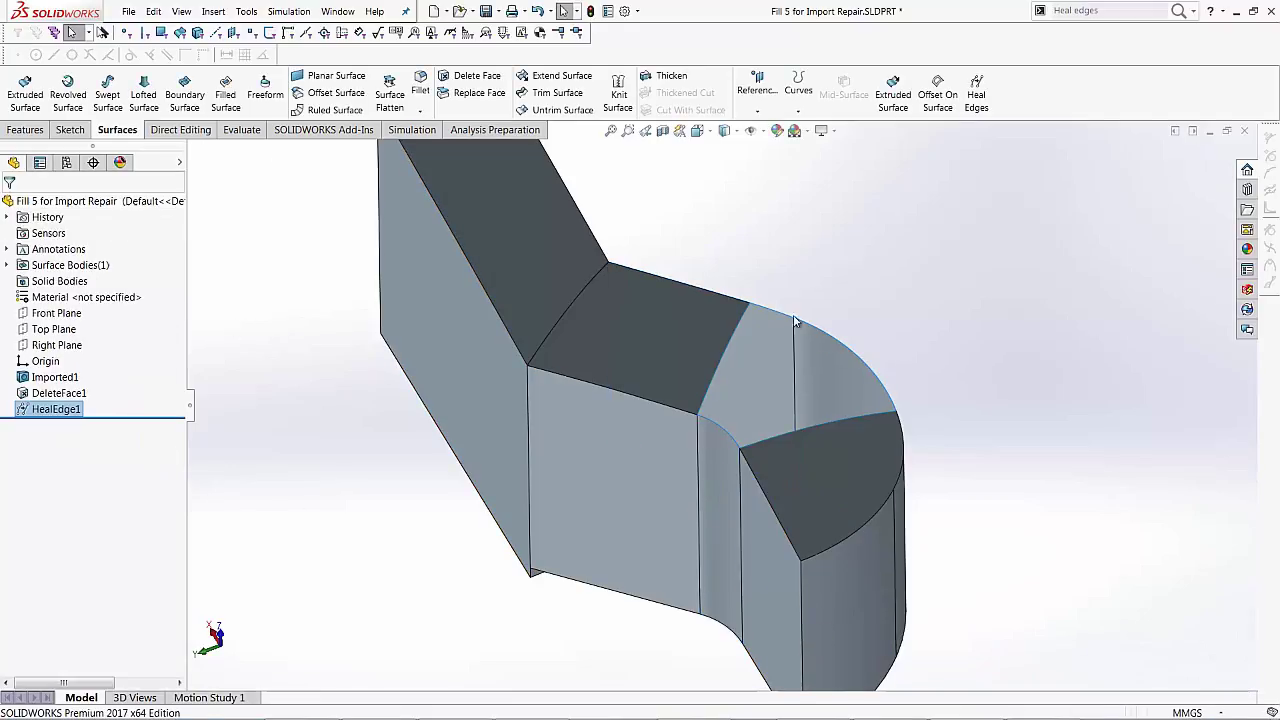
Examine the healed edges along the outer and inner curved walls bordering the opening.
scroll(780, 325, down, 5)
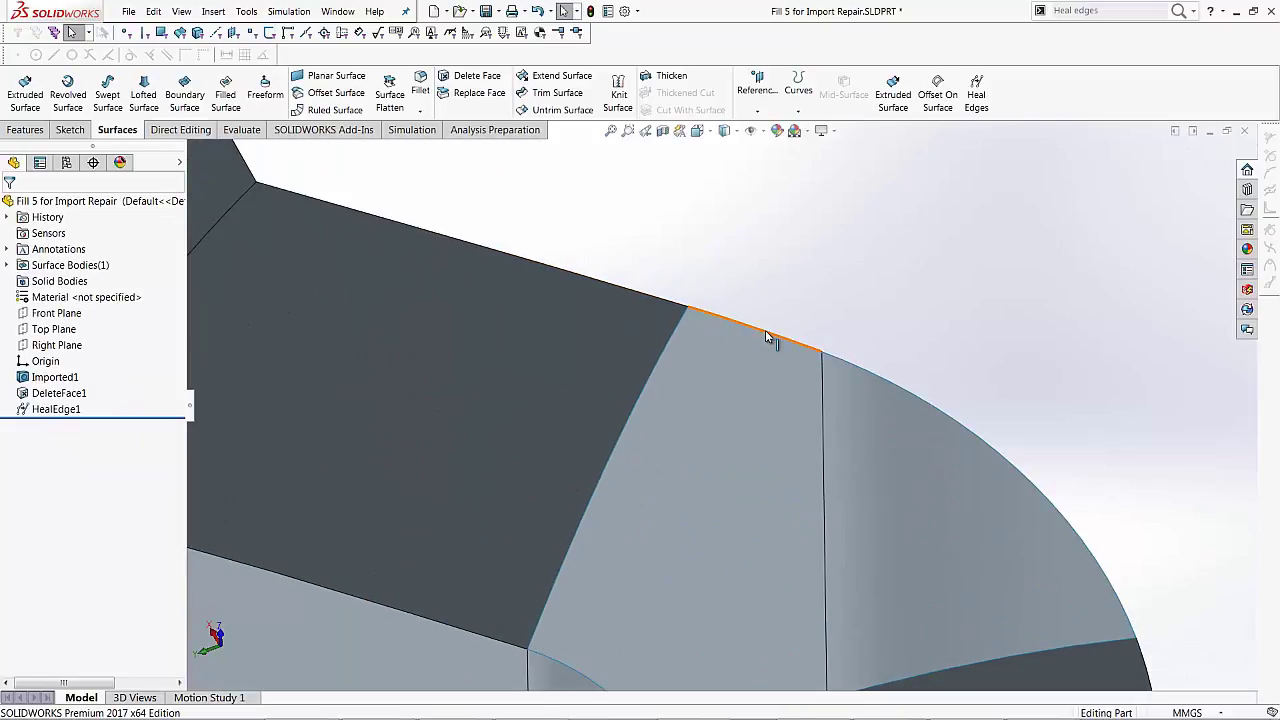
click(706, 318)
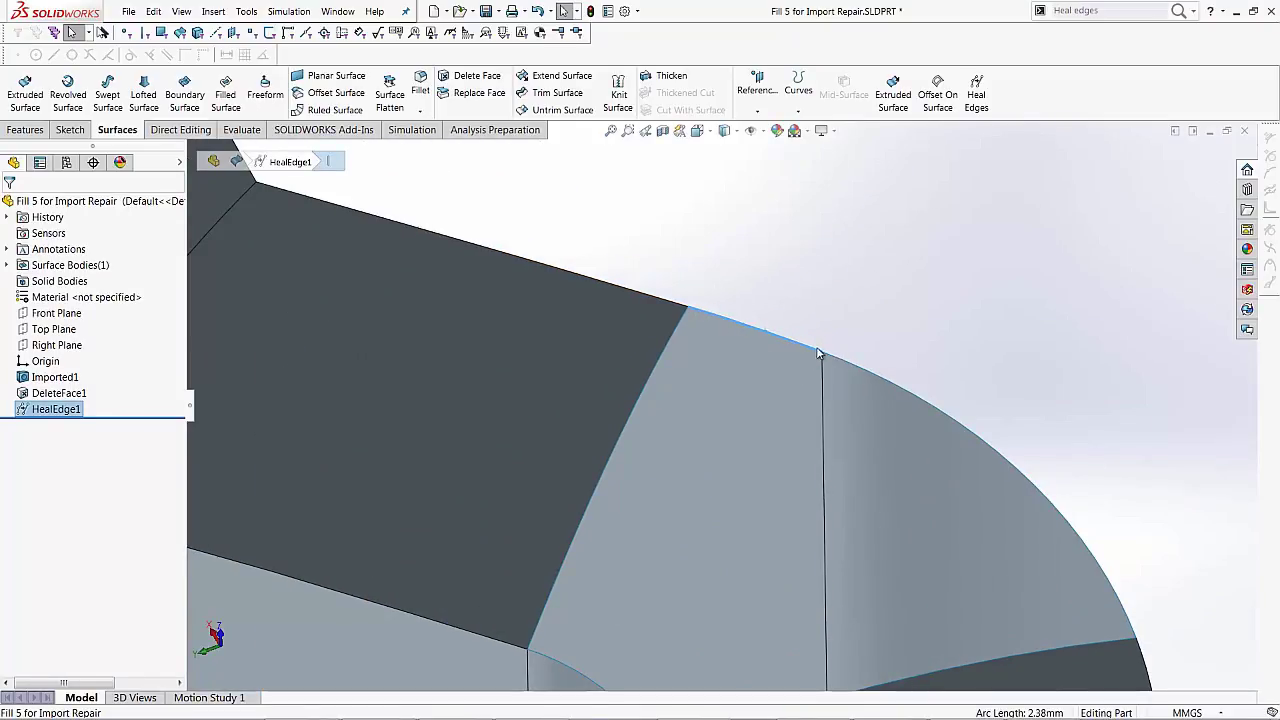
click(869, 378)
scroll(869, 378, up, 3)
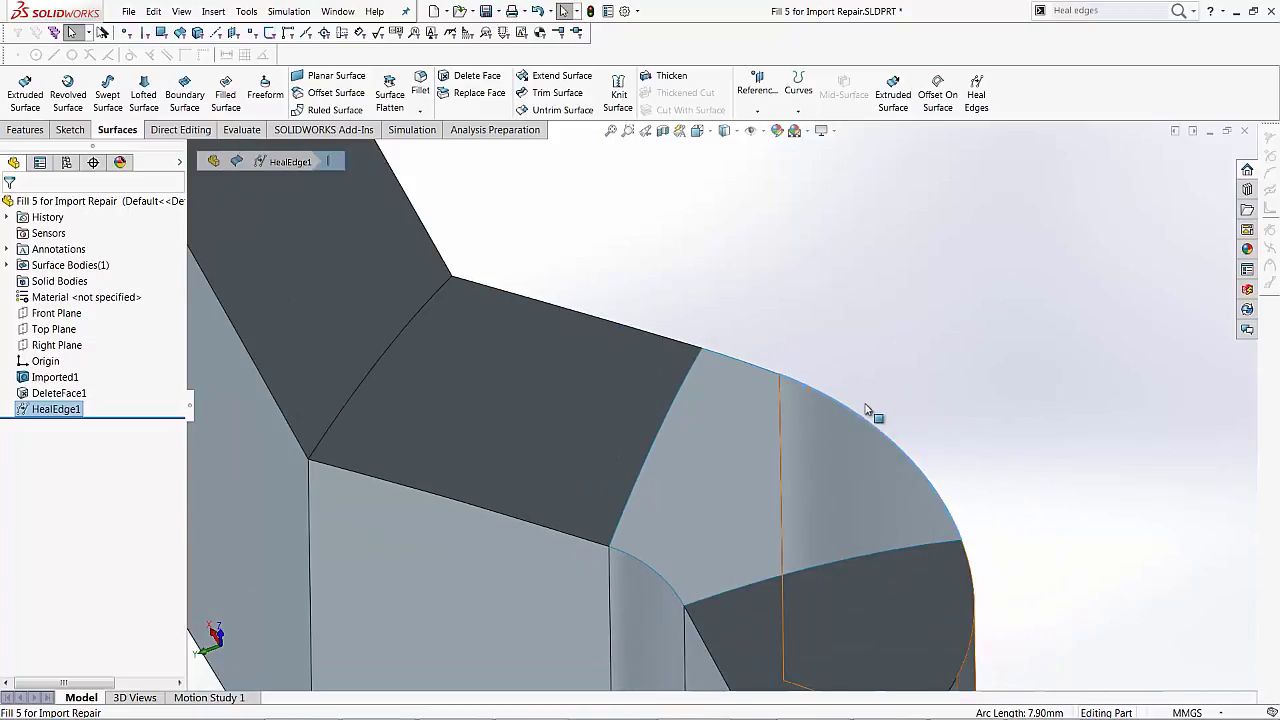
scroll(655, 550, down, 4)
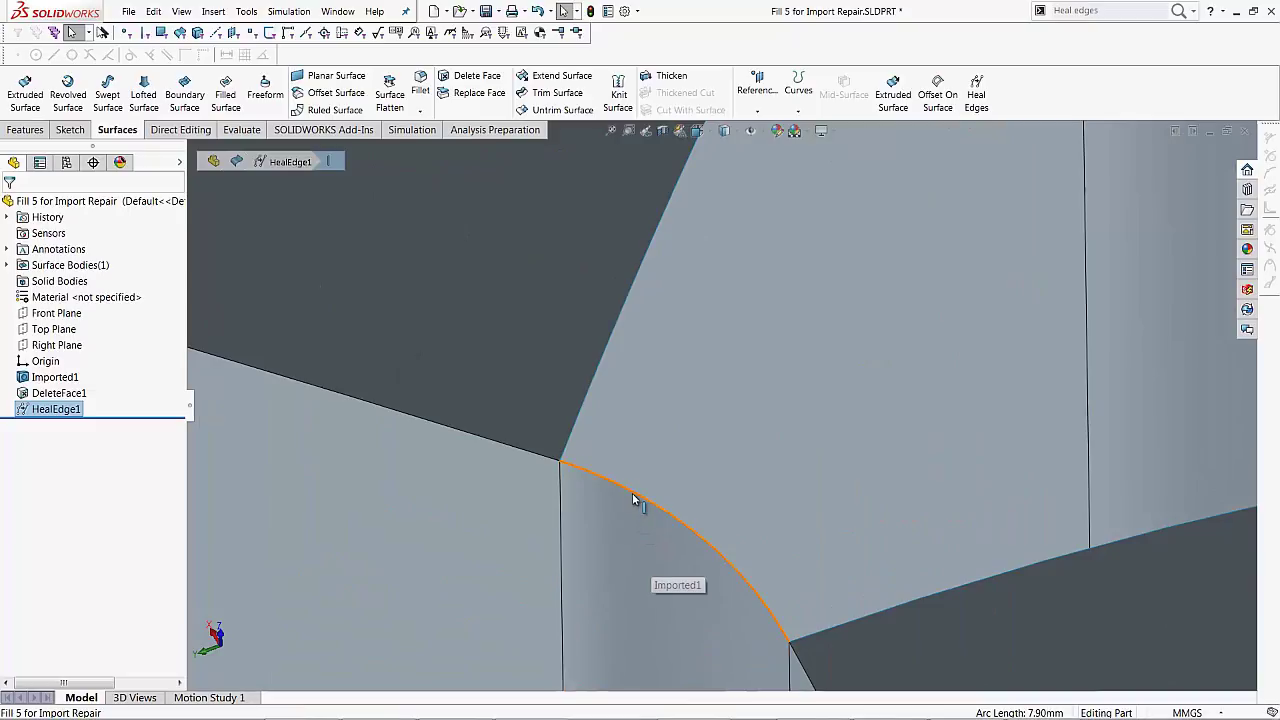
click(633, 493)
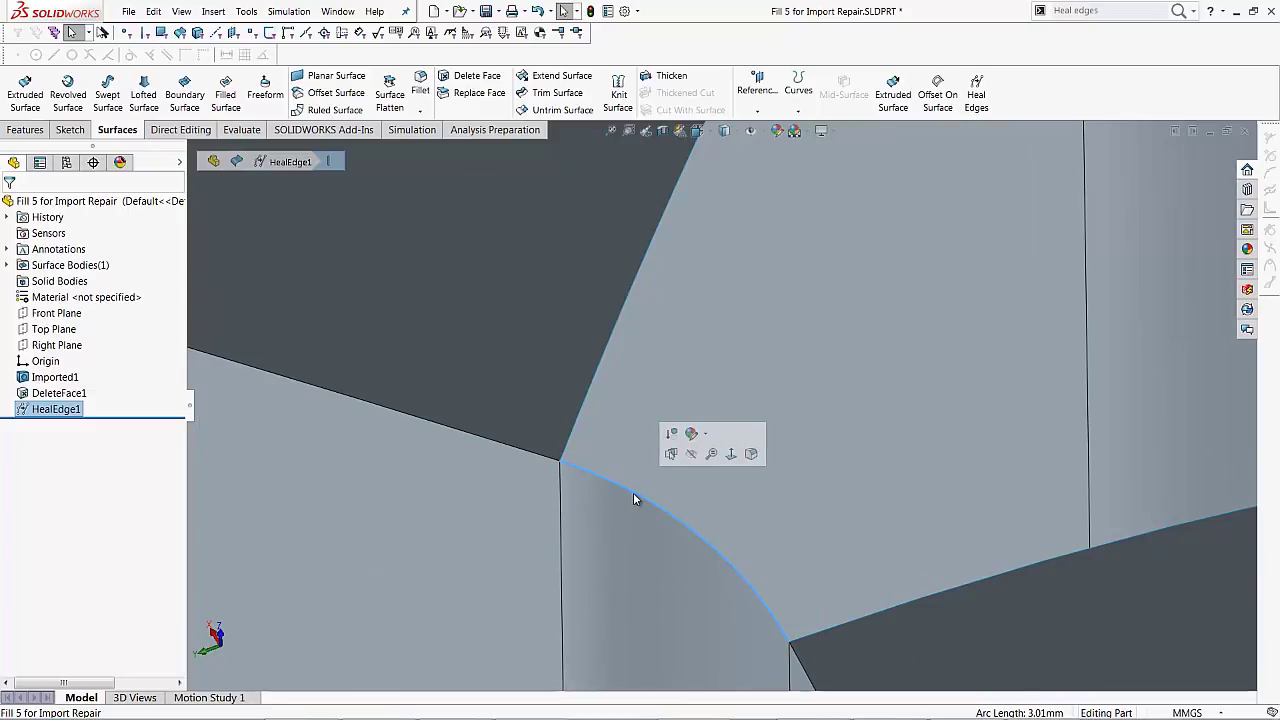
scroll(654, 501, up, 4)
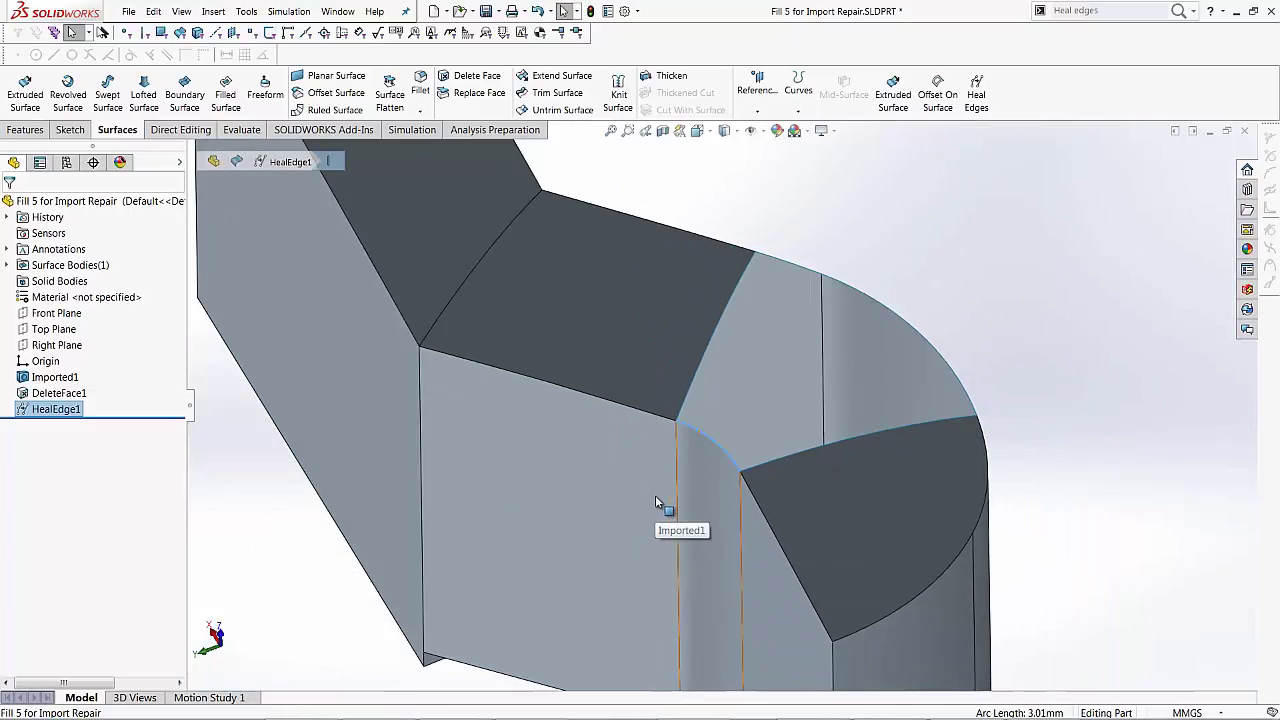
key(Escape)
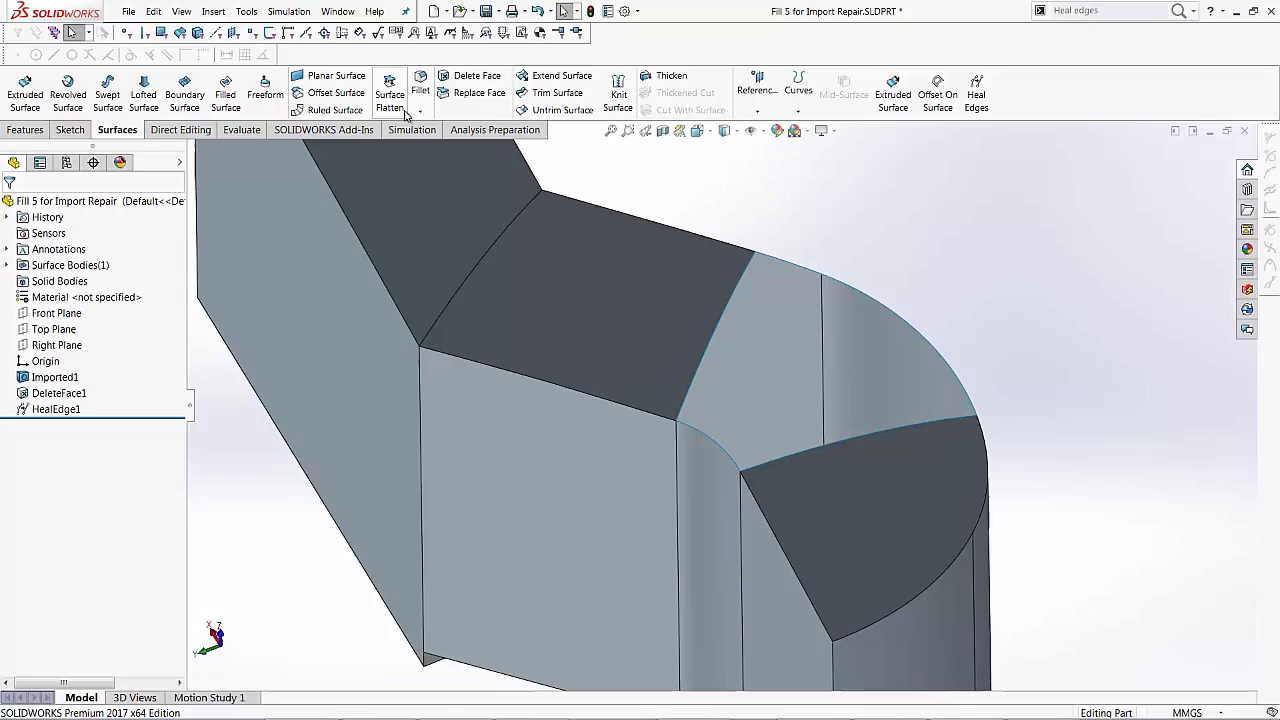
Start a Filled Surface and select the opening's five surrounding edges as the patch boundary.
click(229, 99)
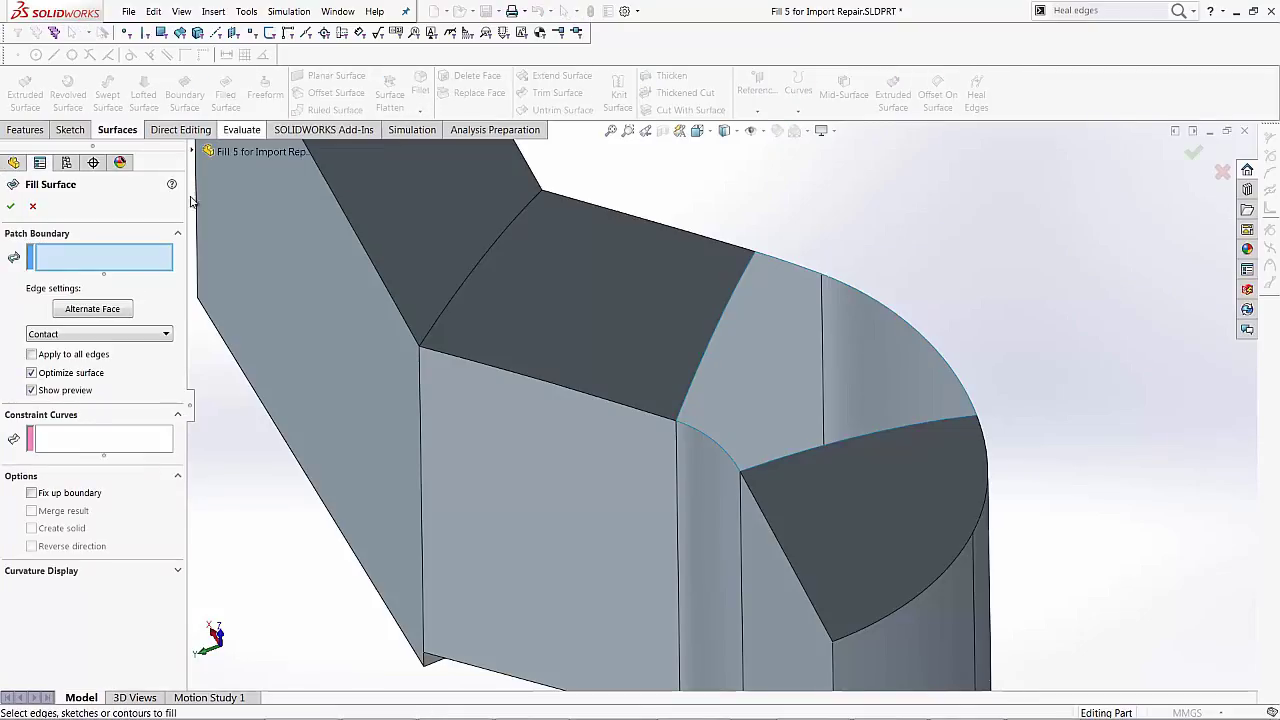
click(787, 266)
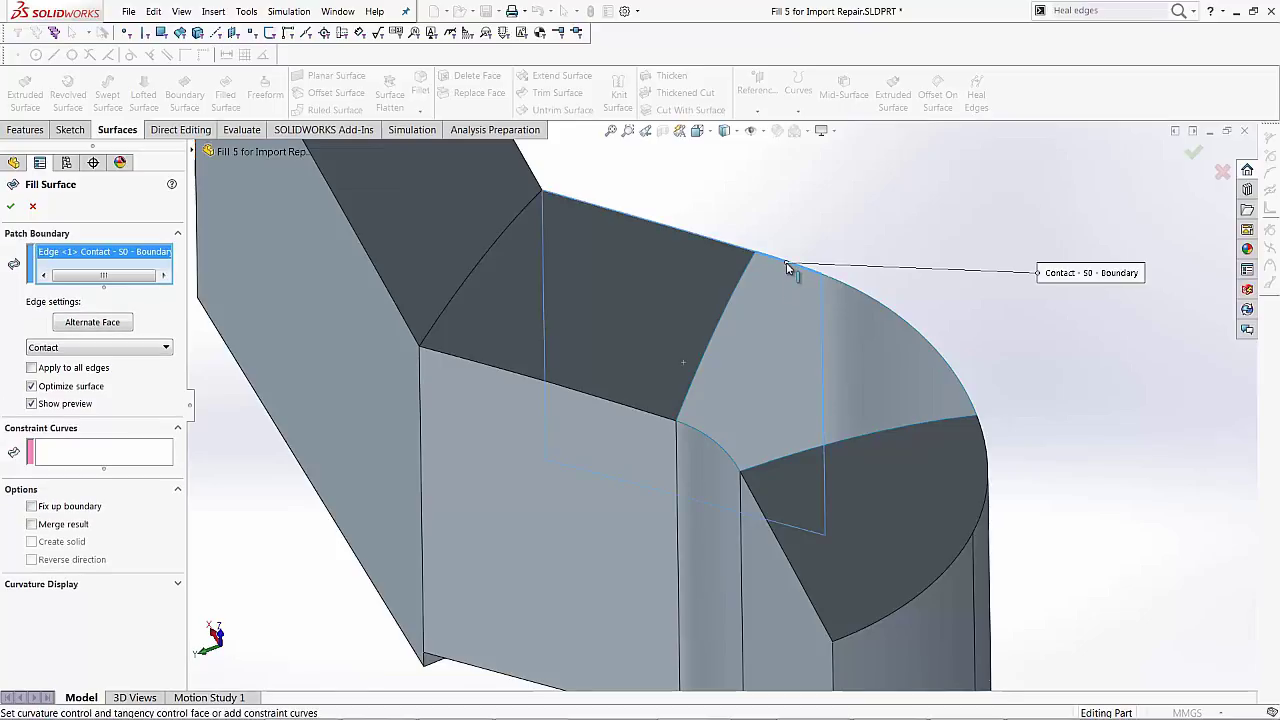
click(857, 291)
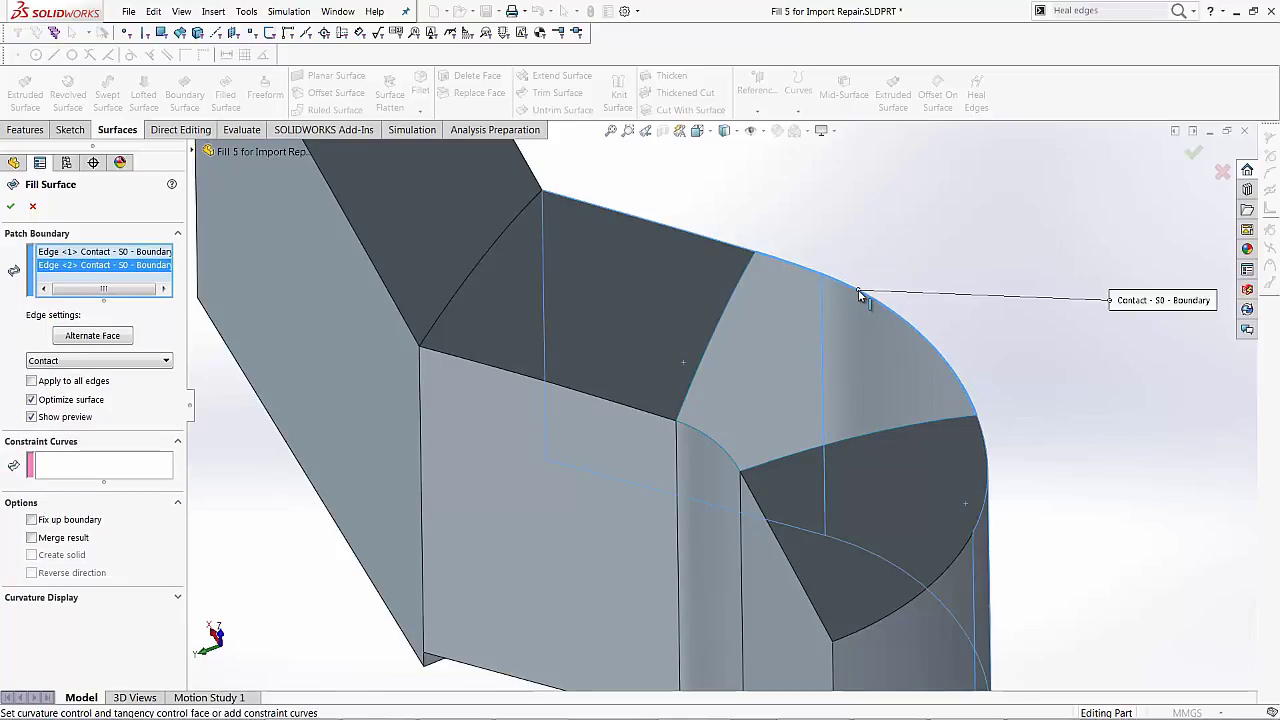
click(876, 433)
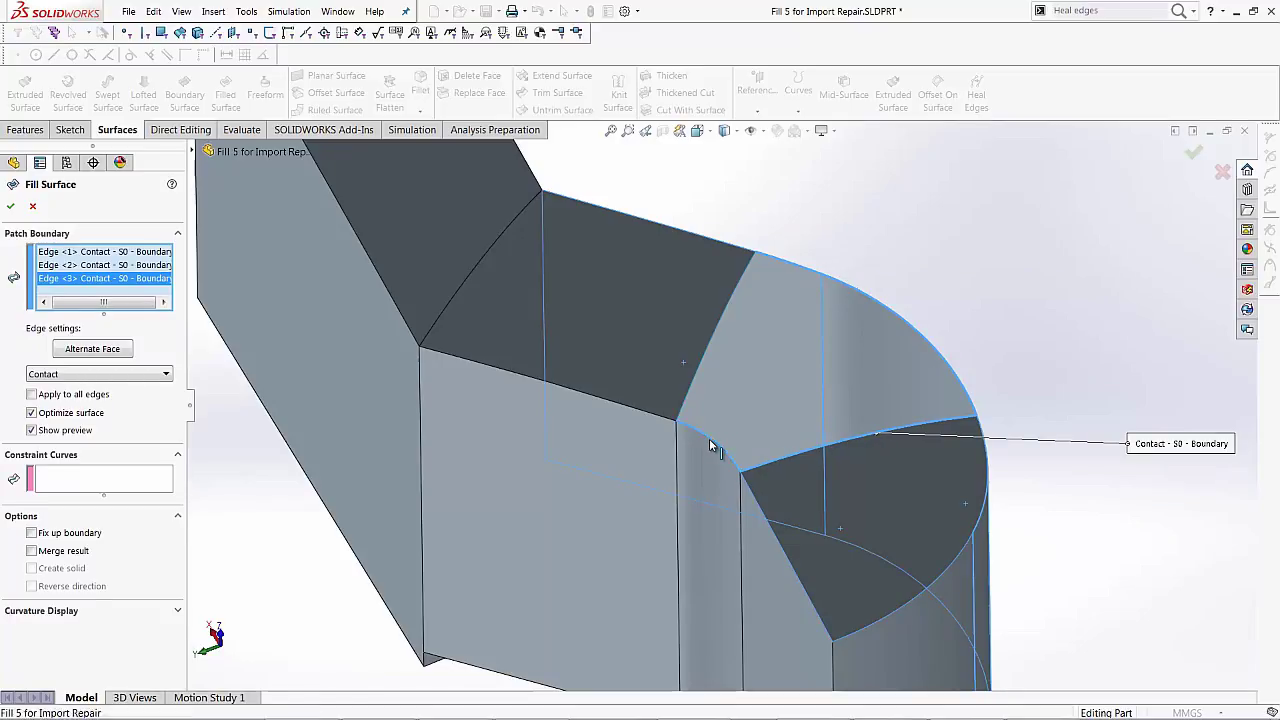
click(713, 443)
click(690, 397)
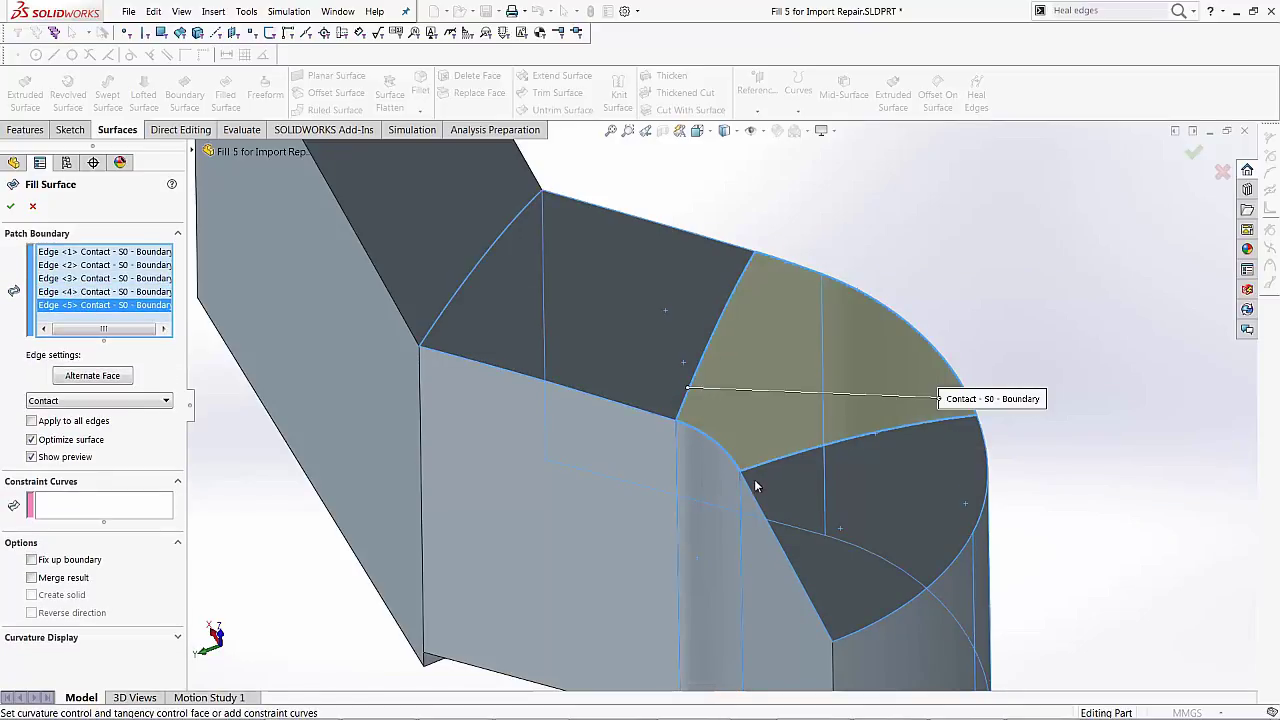
Set the patch boundary edges shared with the two adjoining top faces to Tangent.
middle_drag(757, 487, 673, 449)
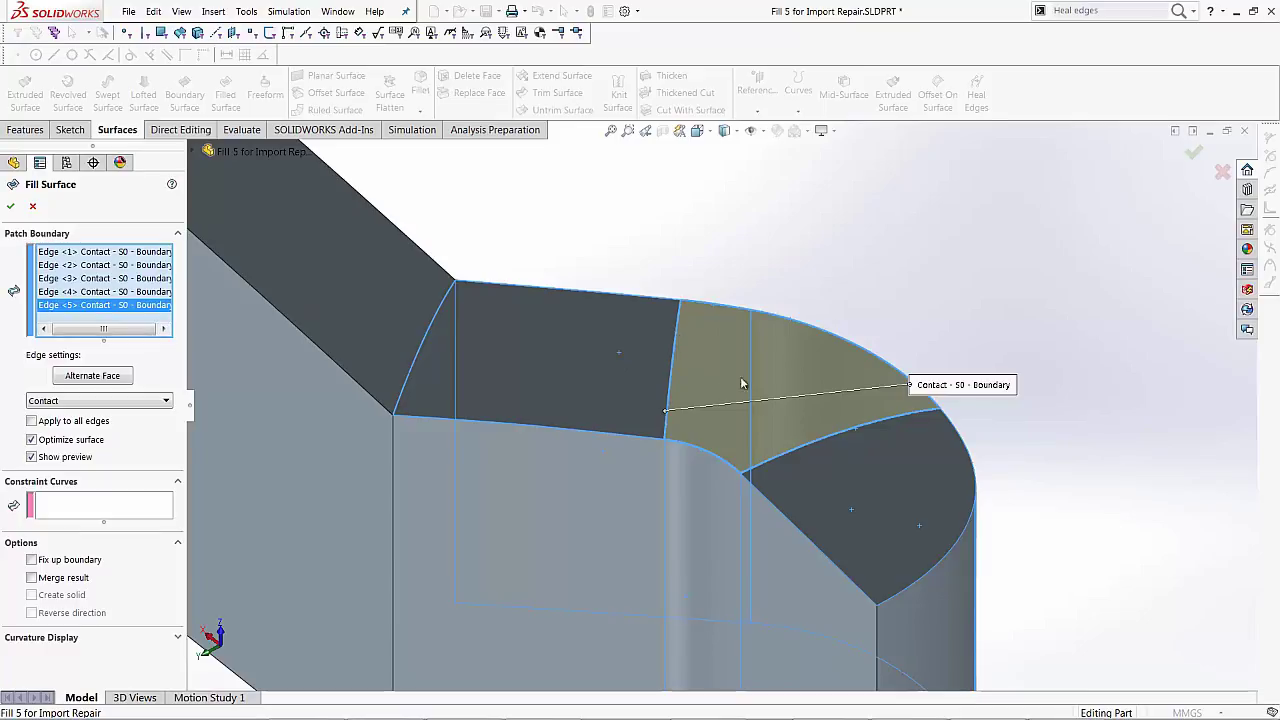
click(88, 257)
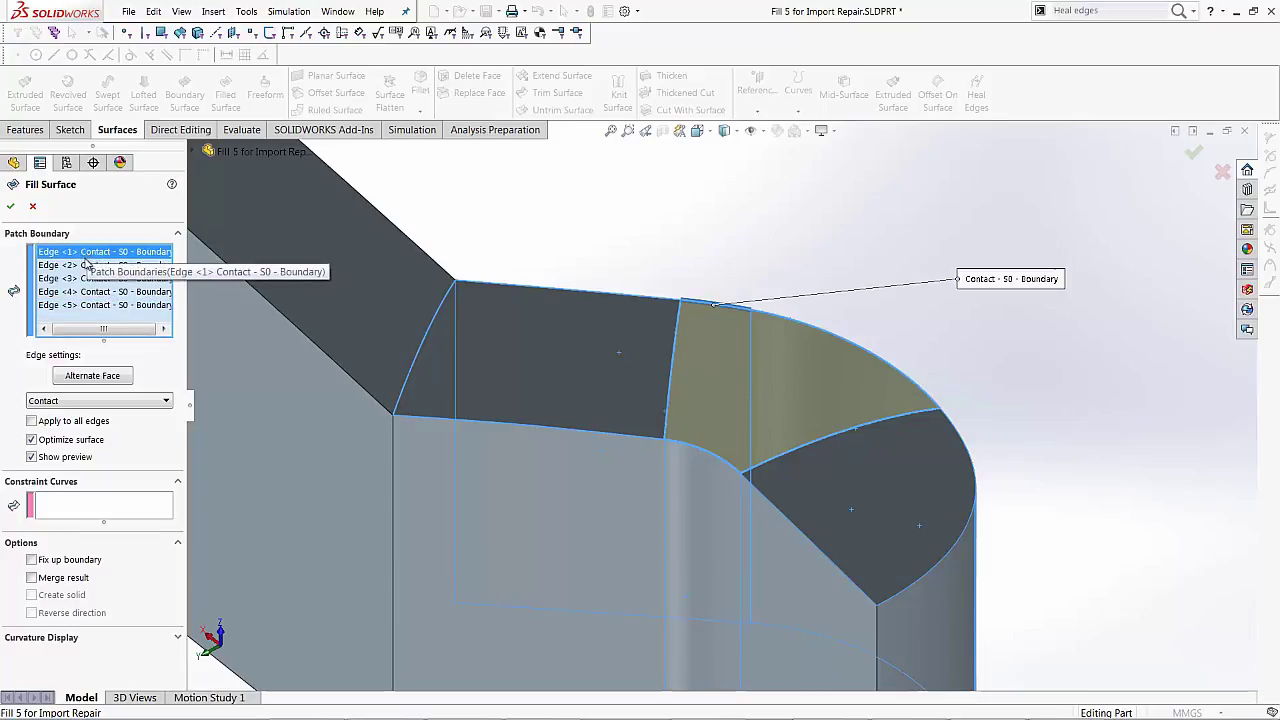
click(85, 266)
click(85, 279)
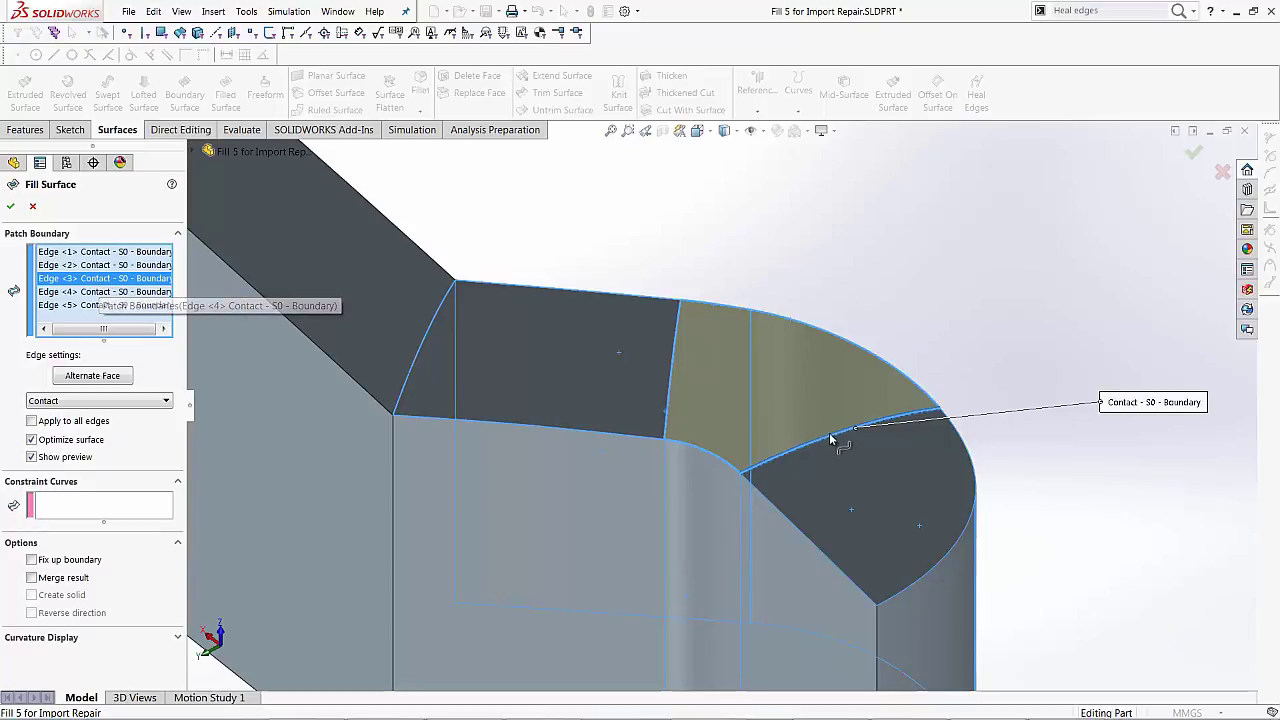
click(80, 401)
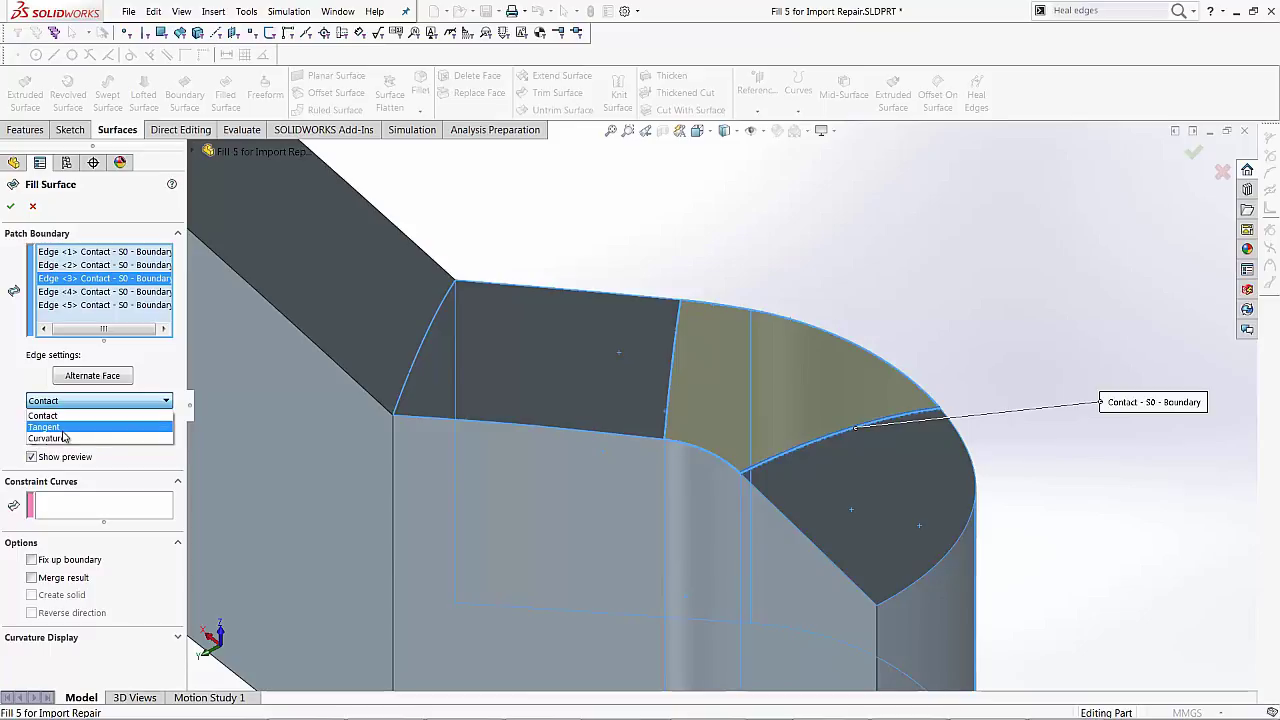
click(62, 430)
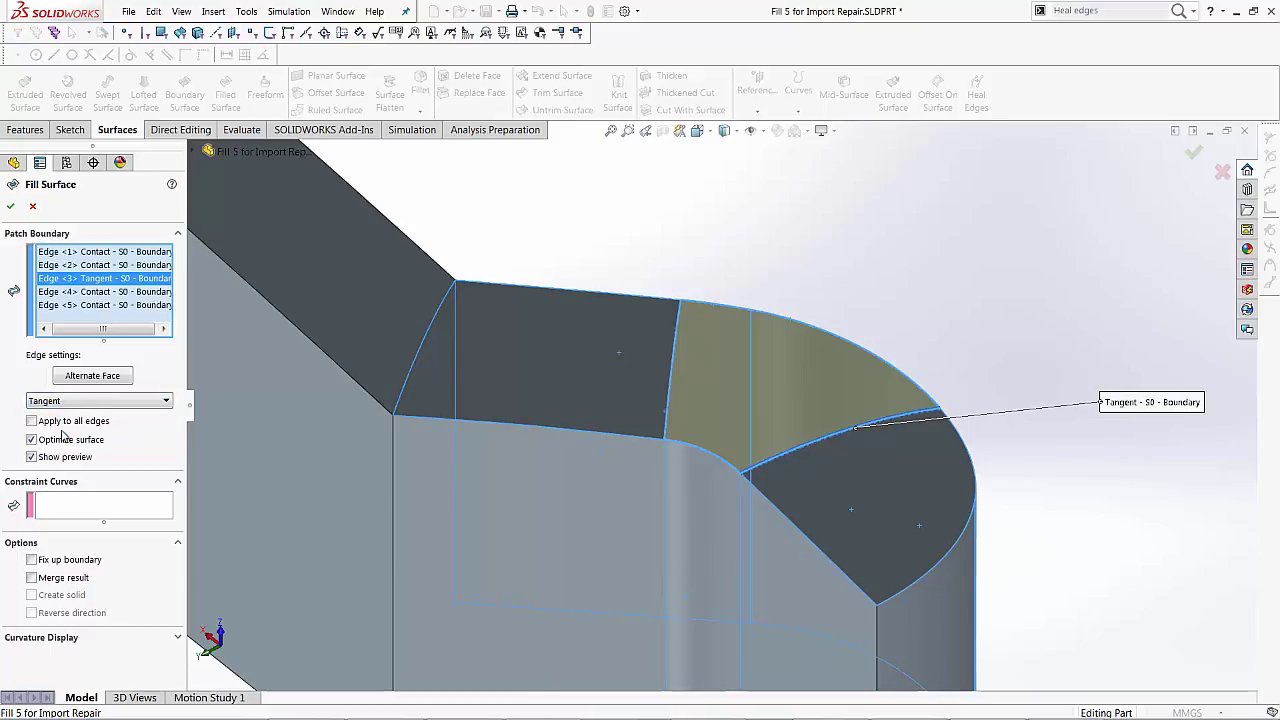
click(90, 305)
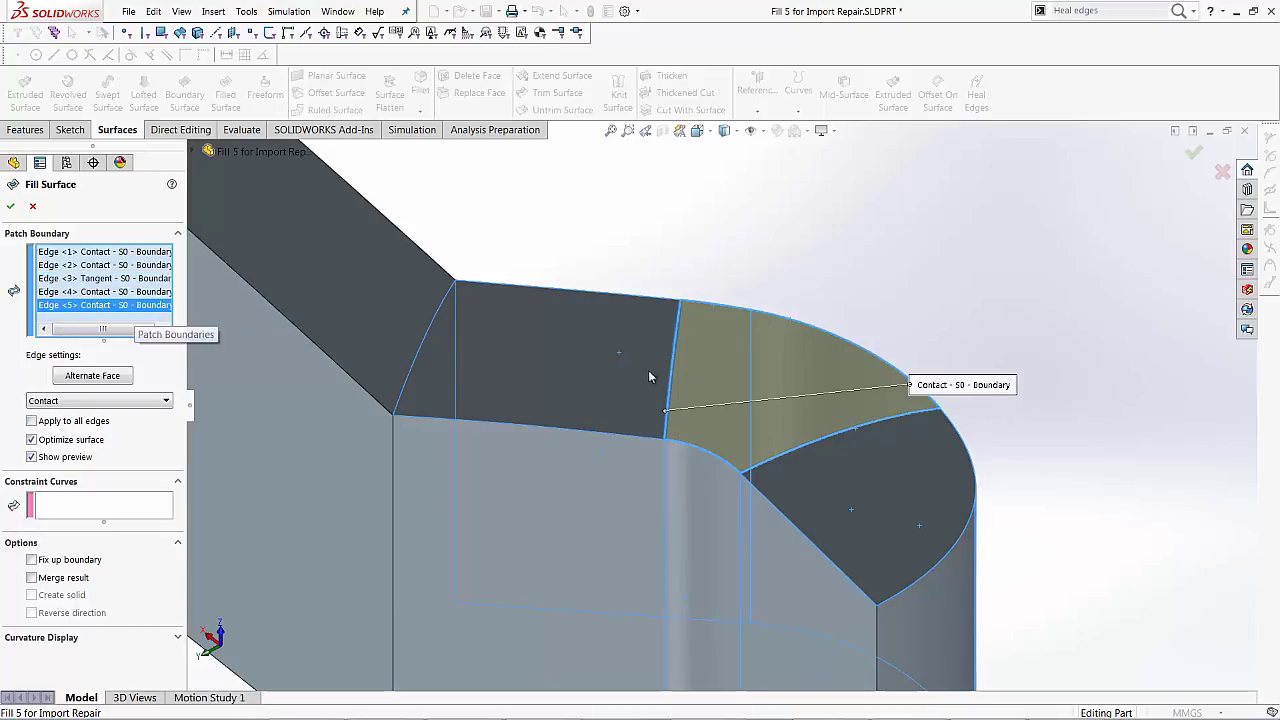
click(95, 402)
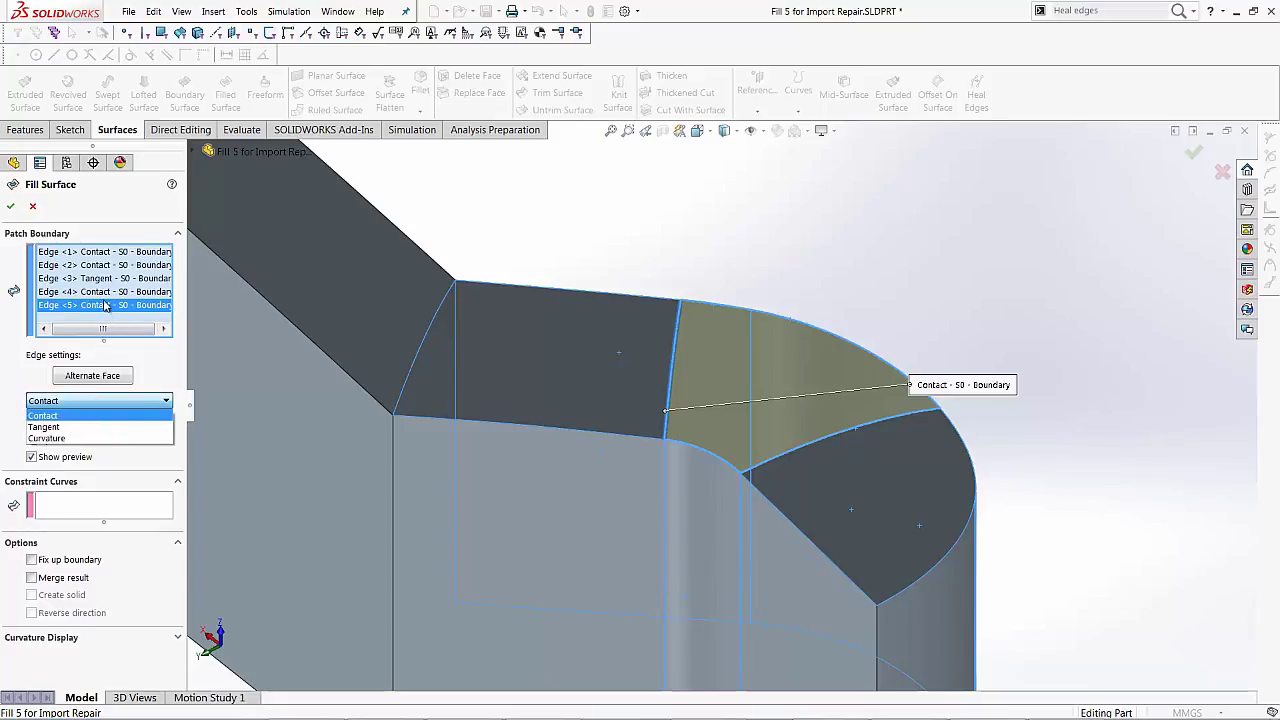
click(55, 429)
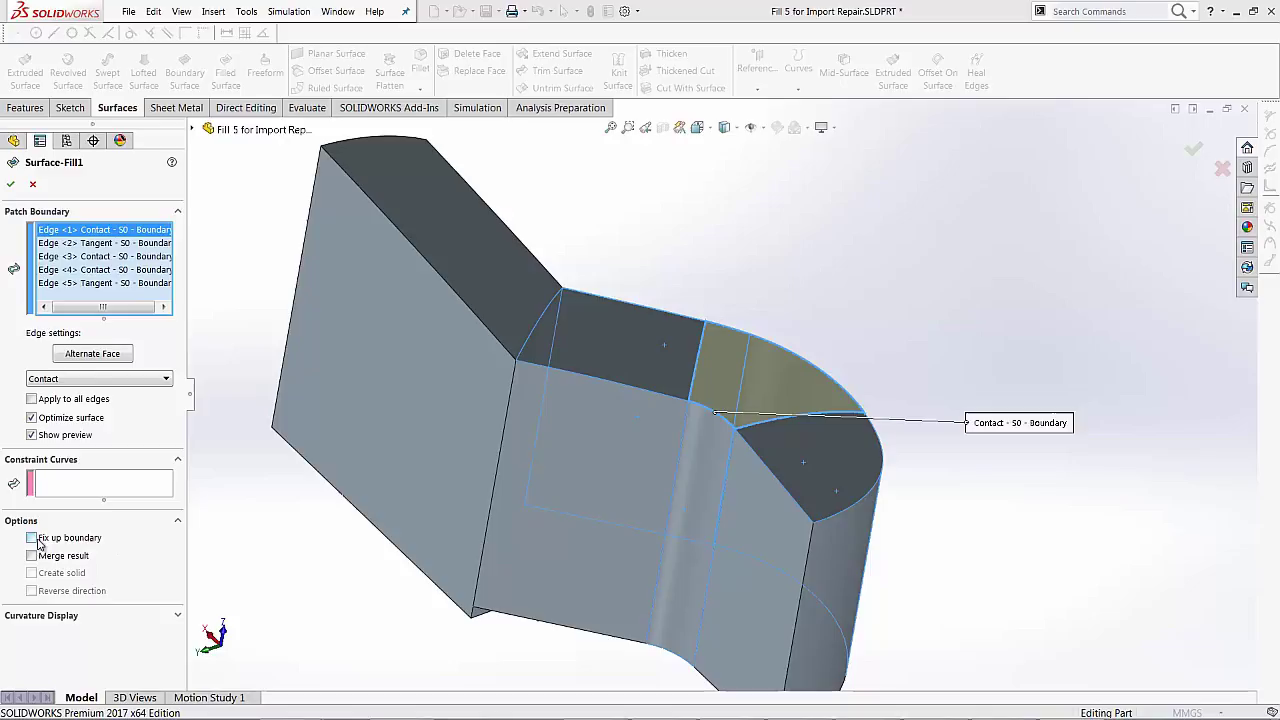
Enable Fix up boundary, Merge result and Create solid for the fill surface, and accept the feature.
click(32, 538)
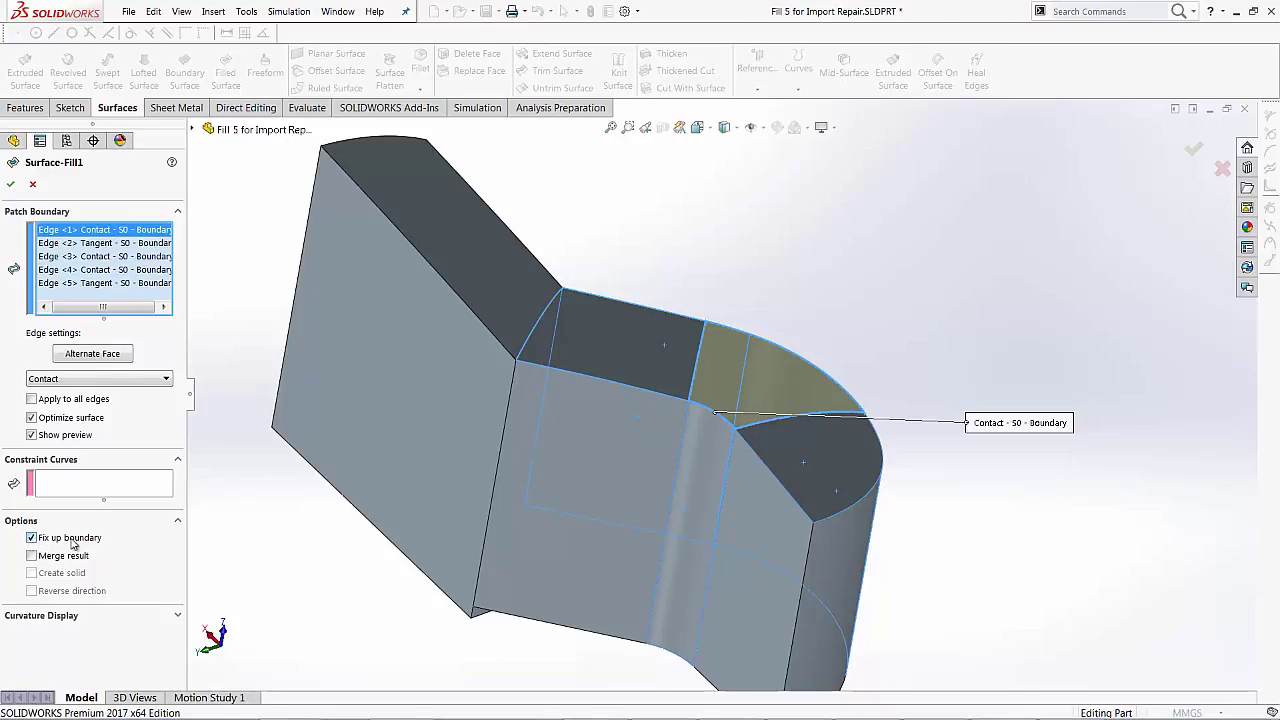
click(32, 556)
click(31, 573)
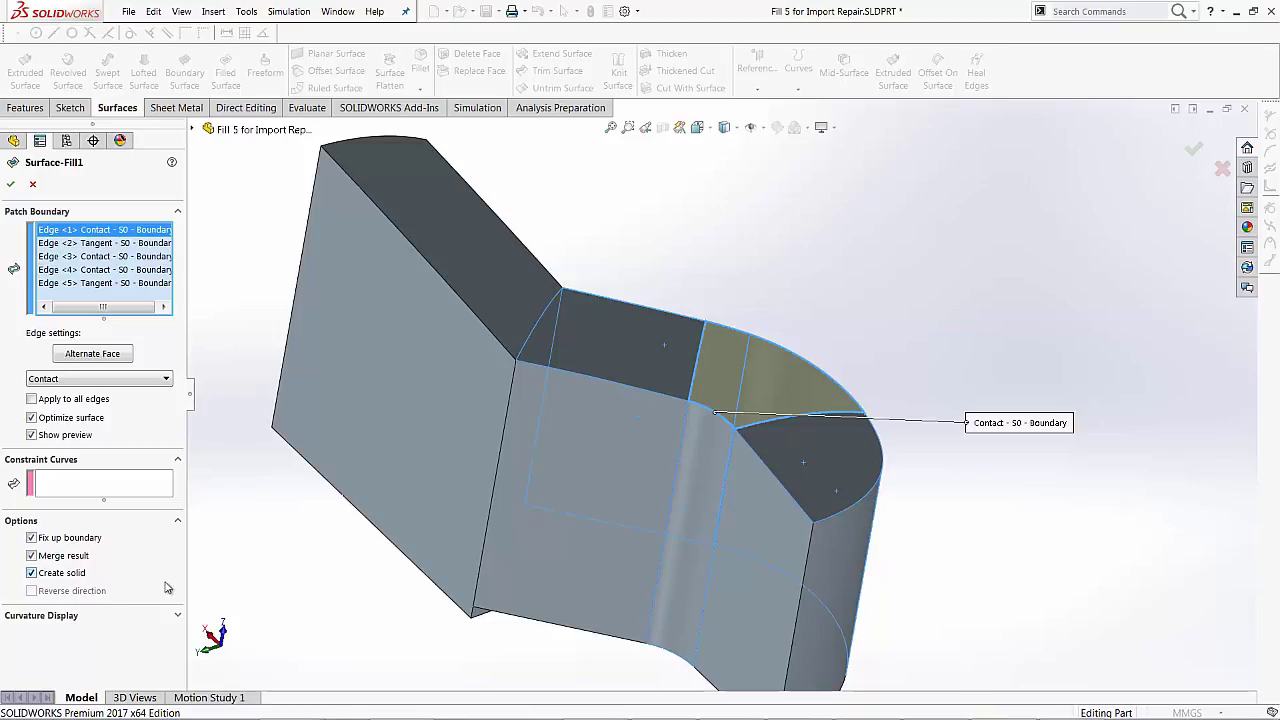
click(12, 185)
Inspect the part's interior with a temporary section along the Top Plane offset 6 mm, and close it without keeping the section.
middle_drag(456, 331, 589, 310)
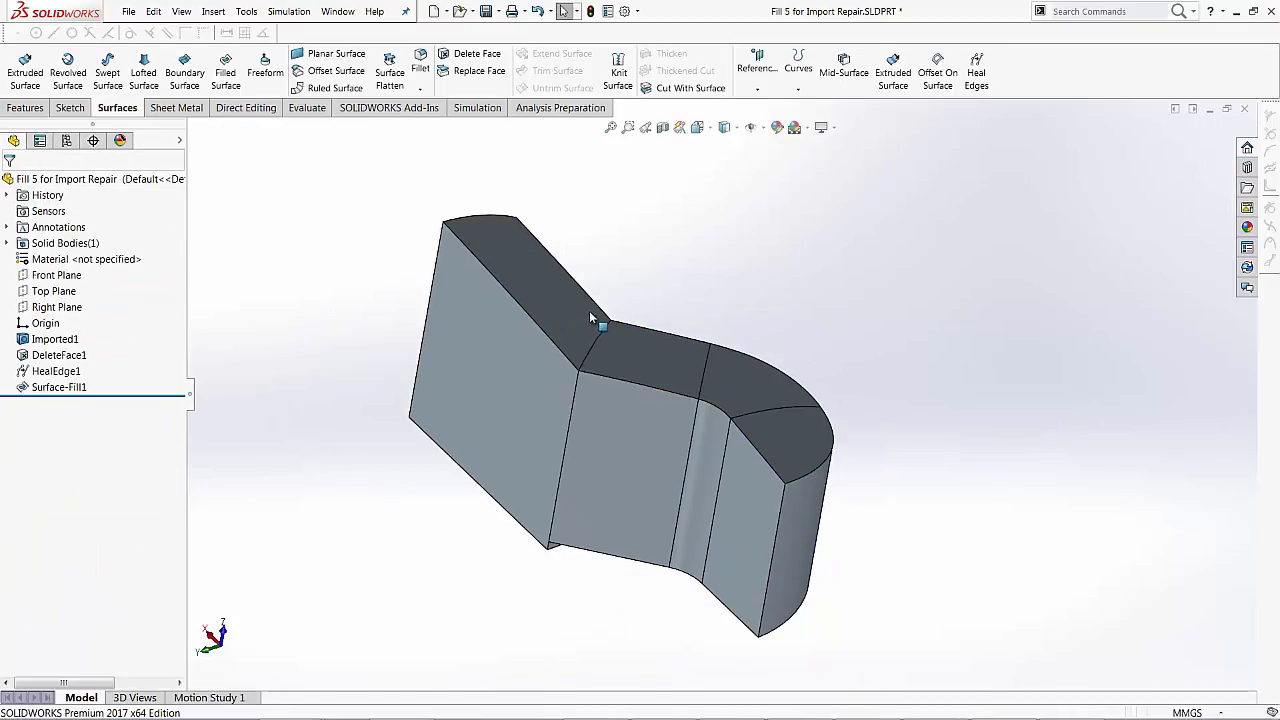
click(662, 127)
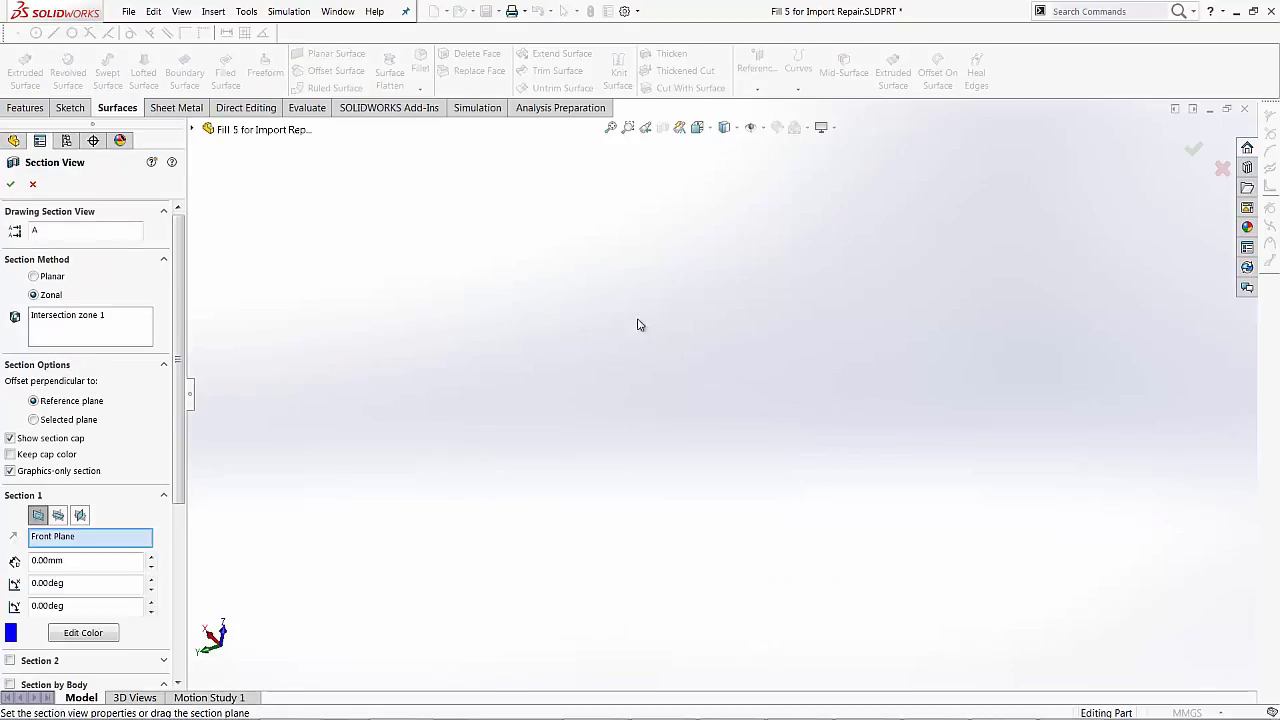
click(58, 515)
drag(572, 442, 496, 478)
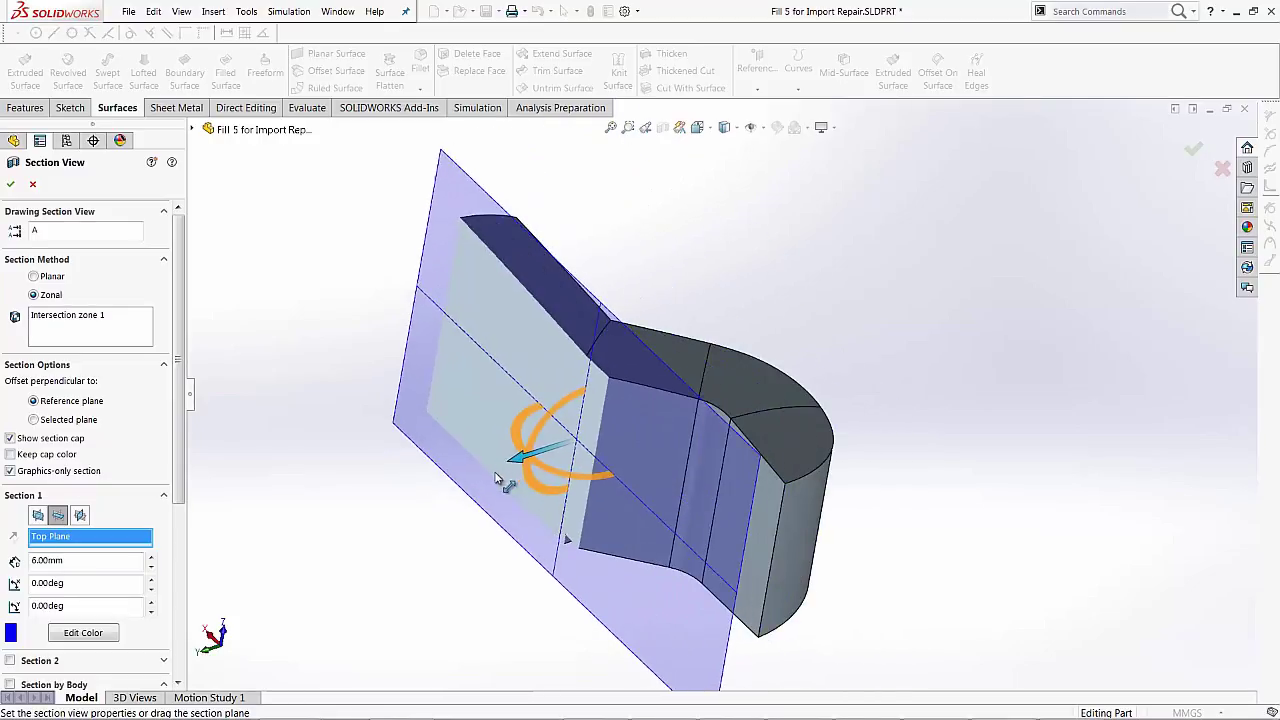
click(33, 186)
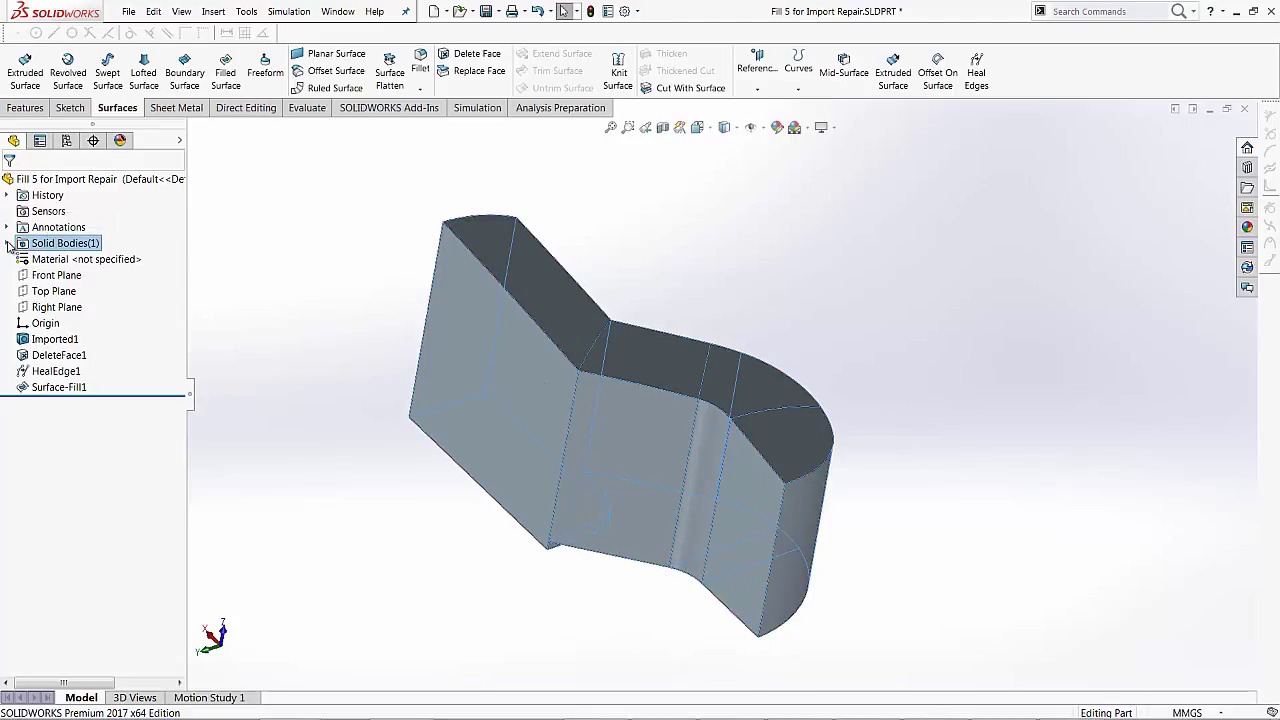
Expand the solid bodies list, highlight the body it contains to check it, and clear the selection.
click(8, 245)
click(75, 259)
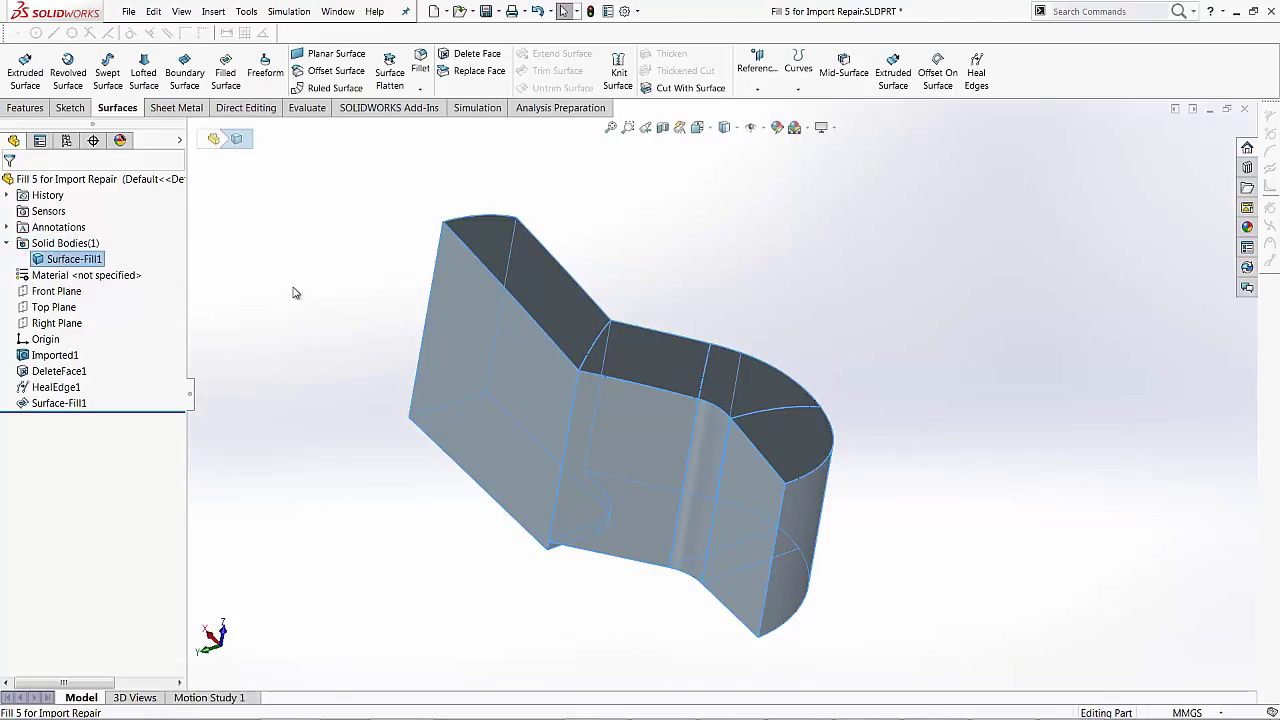
click(364, 270)
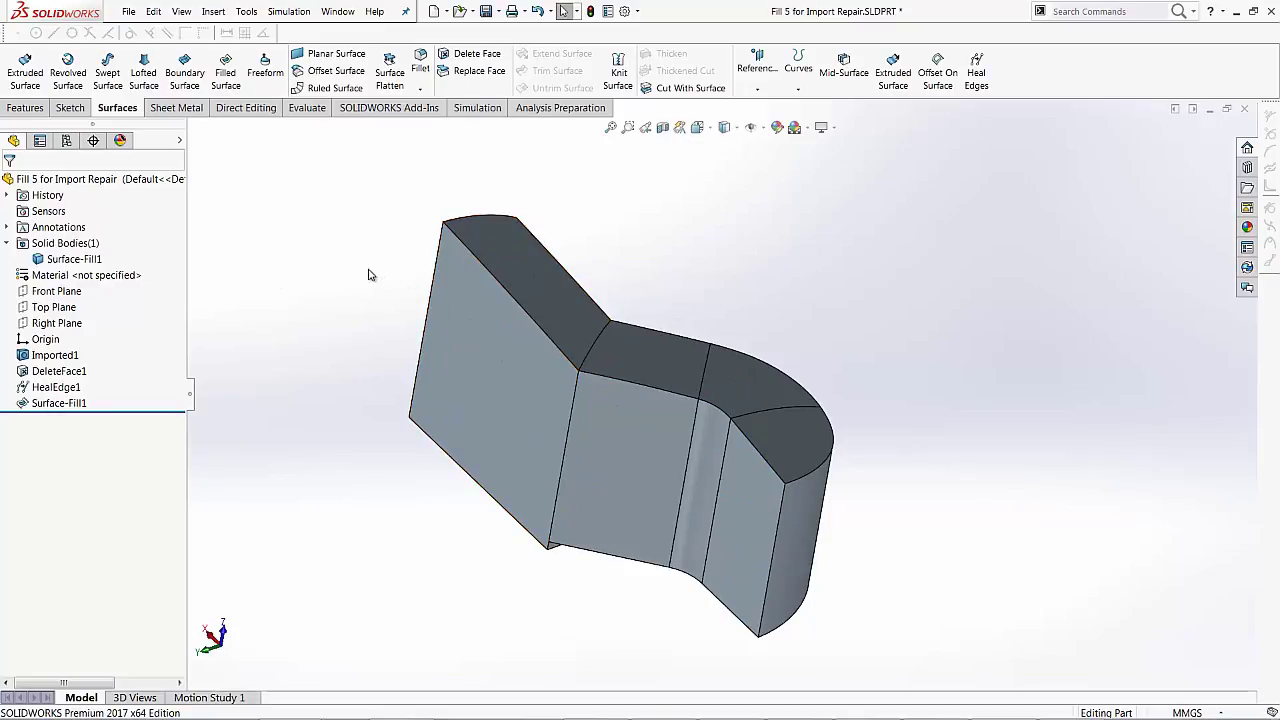